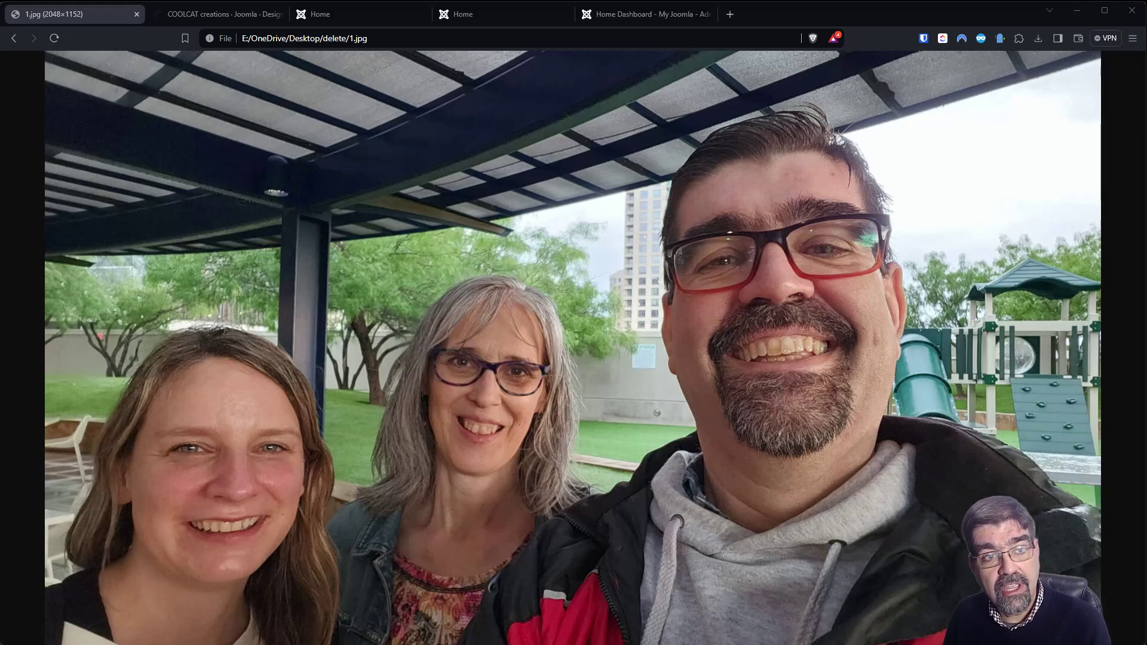
Go from the COOLCAT creations tab to the colours.joomla.com User.css creator for Cassiopeia
left_click(202, 12)
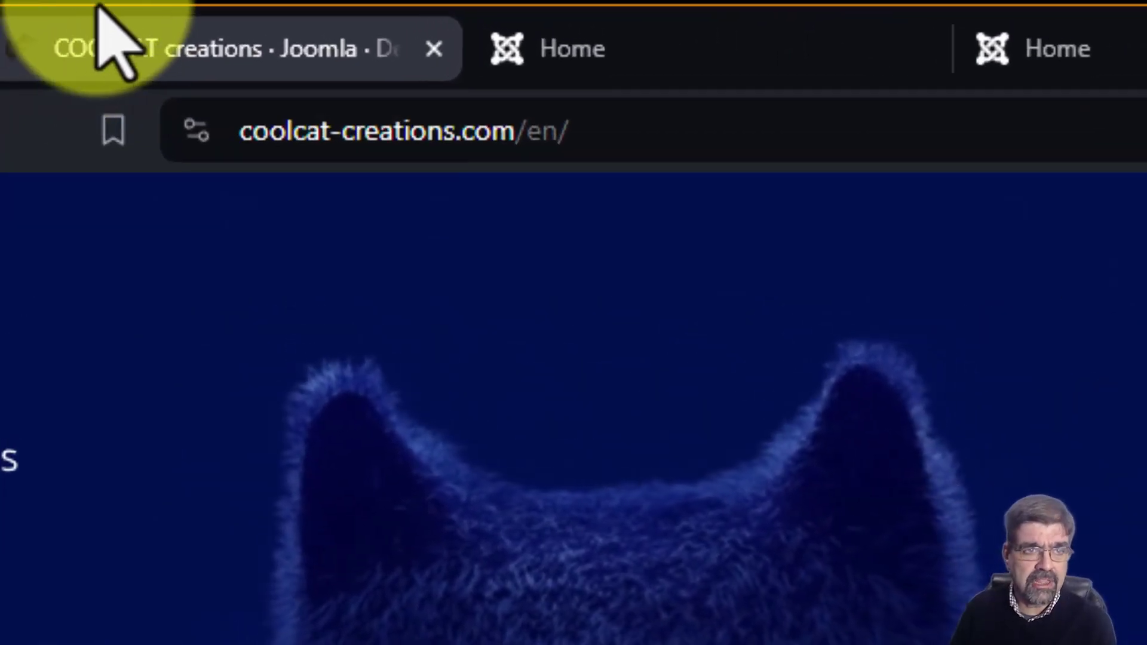
left_click(741, 51)
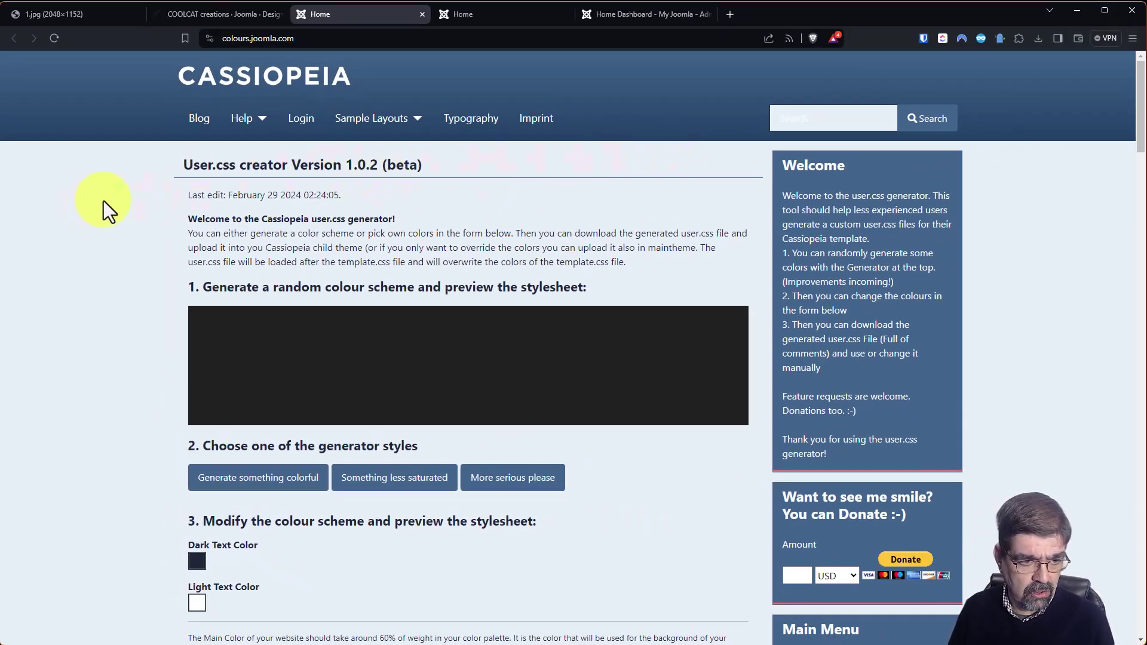
Cycle through colourful, less saturated and more serious schemes, ending on dark green hsl(151, 60%, 20%) with magenta accent
scroll(103, 200, "down", 4)
scroll(103, 201, "up", 4)
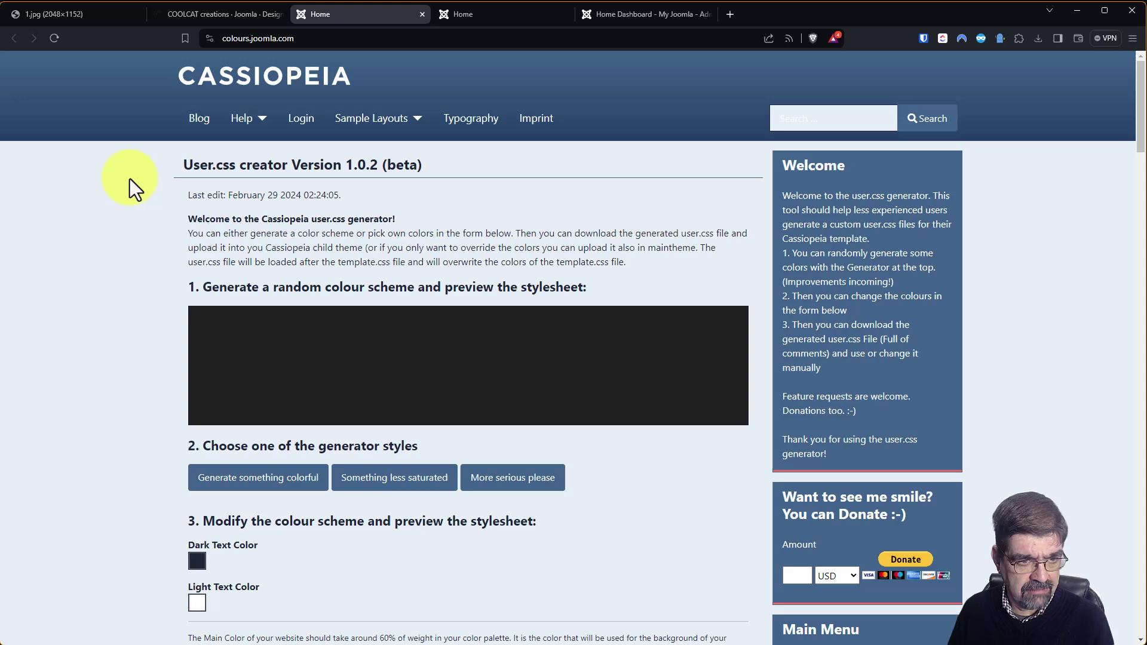
left_click(262, 480)
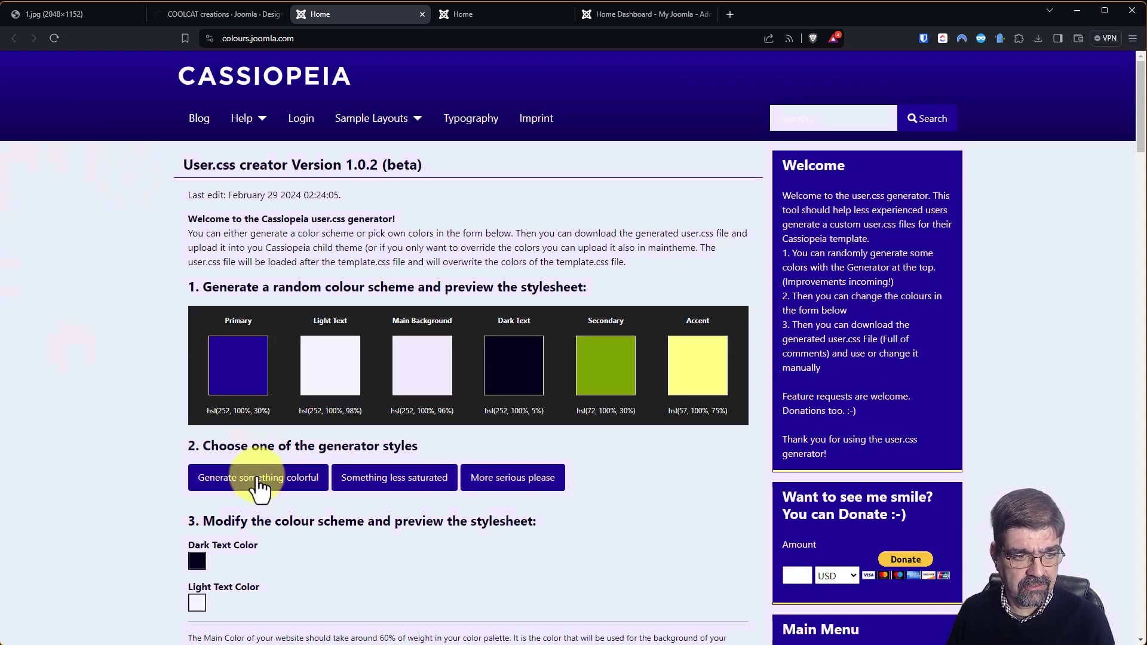
left_click(255, 477)
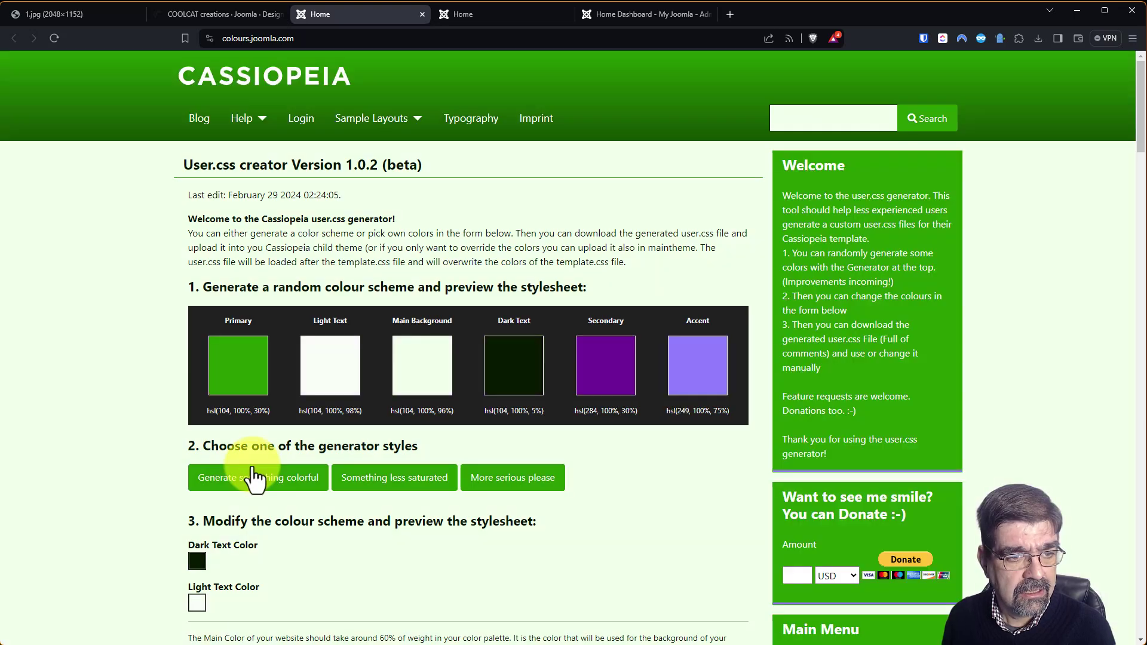
left_click(254, 483)
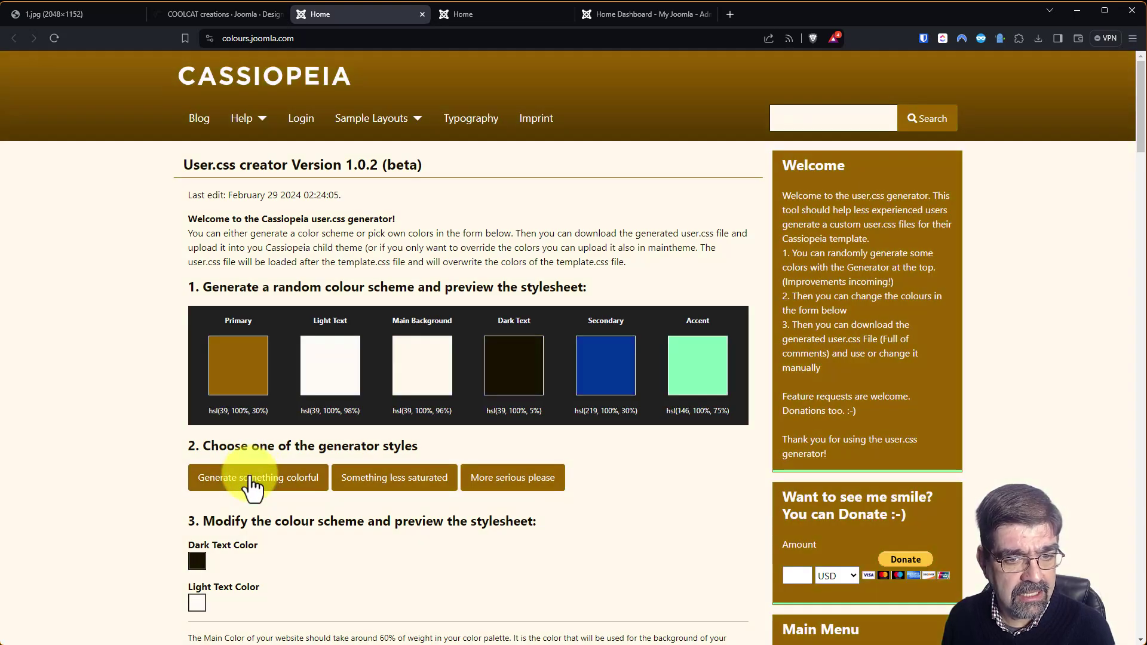
left_click(253, 483)
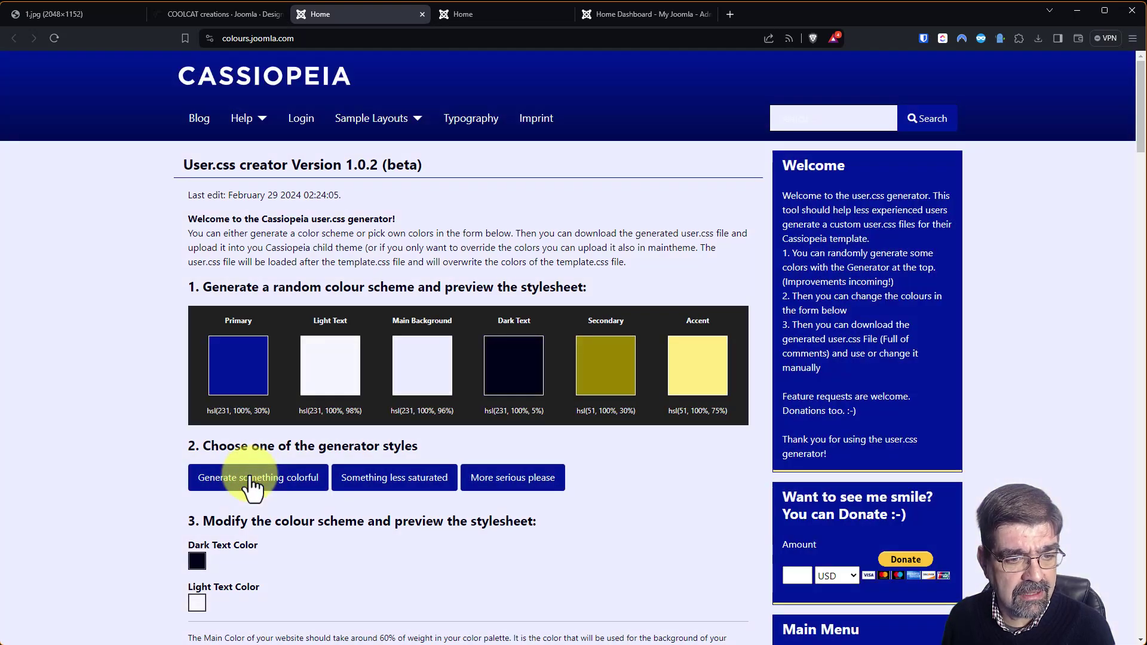
left_click(402, 496)
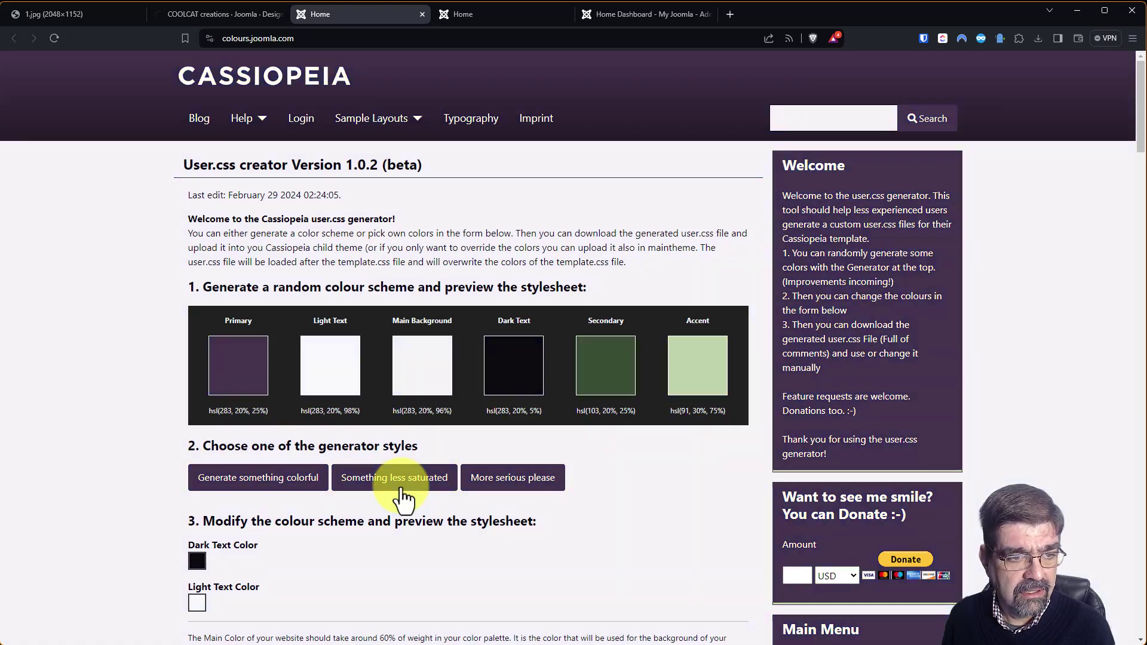
left_click(402, 496)
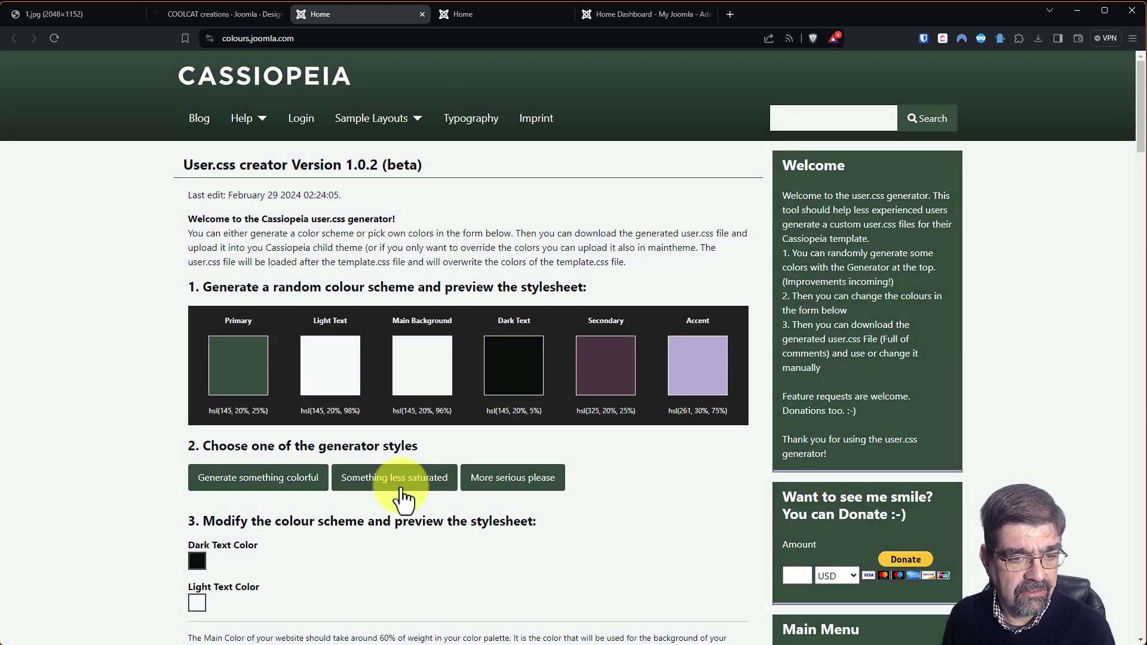
left_click(507, 493)
left_click(507, 494)
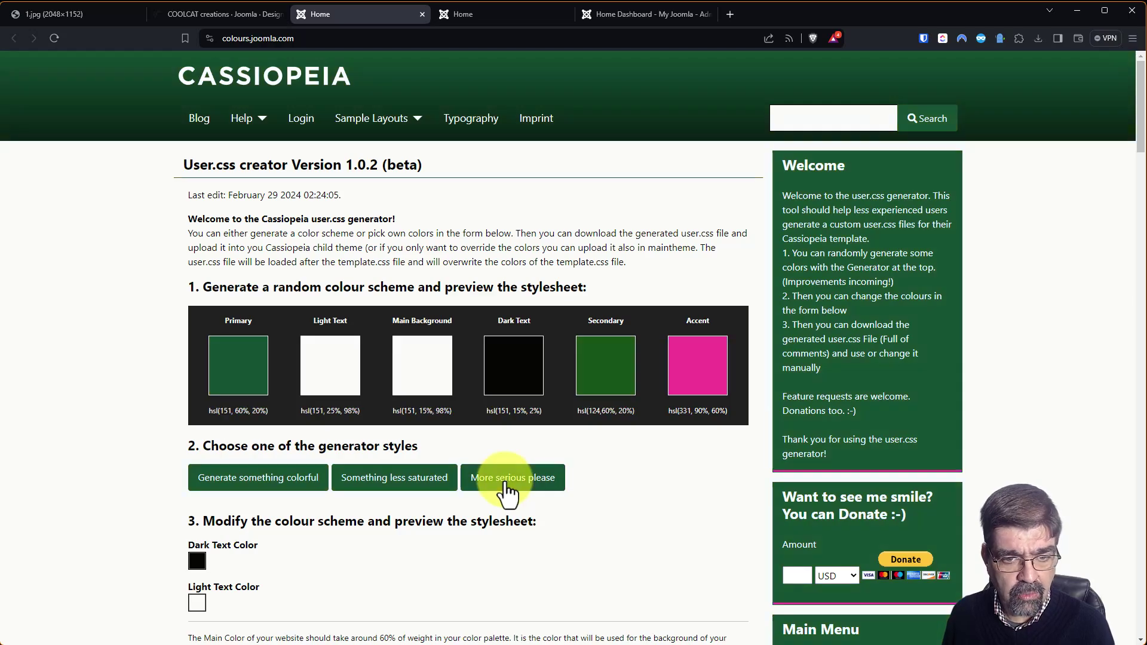
Generate a new colourful scheme with blue primary, rust secondary and pale yellow accent
scroll(541, 309, "down", 8)
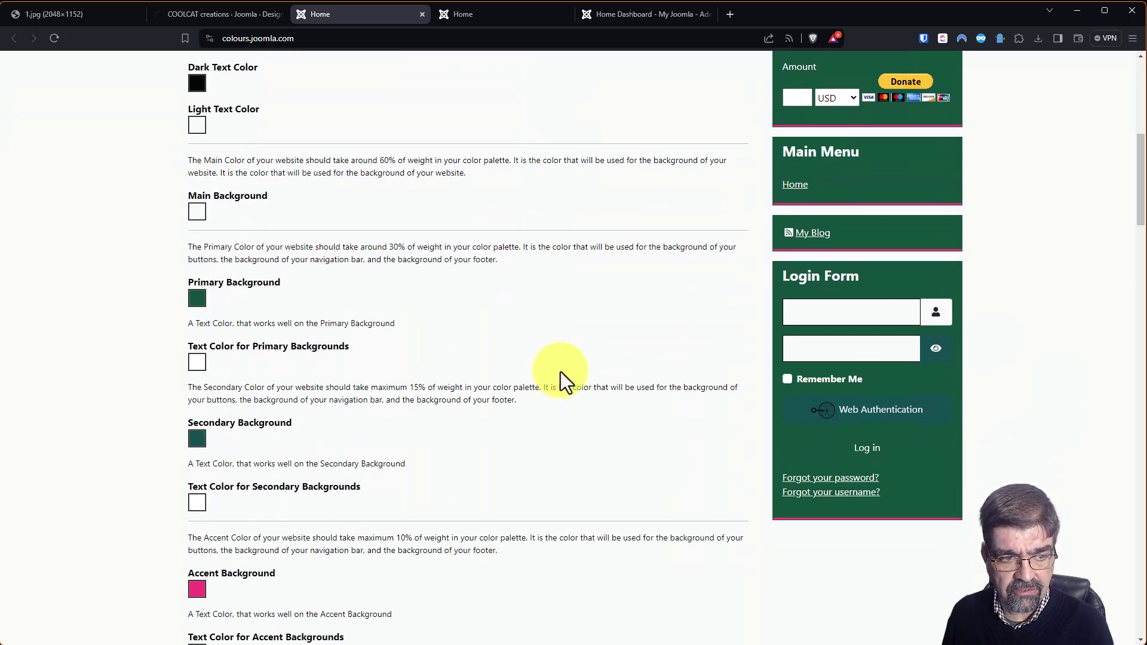
scroll(558, 358, "up", 8)
left_click(252, 481)
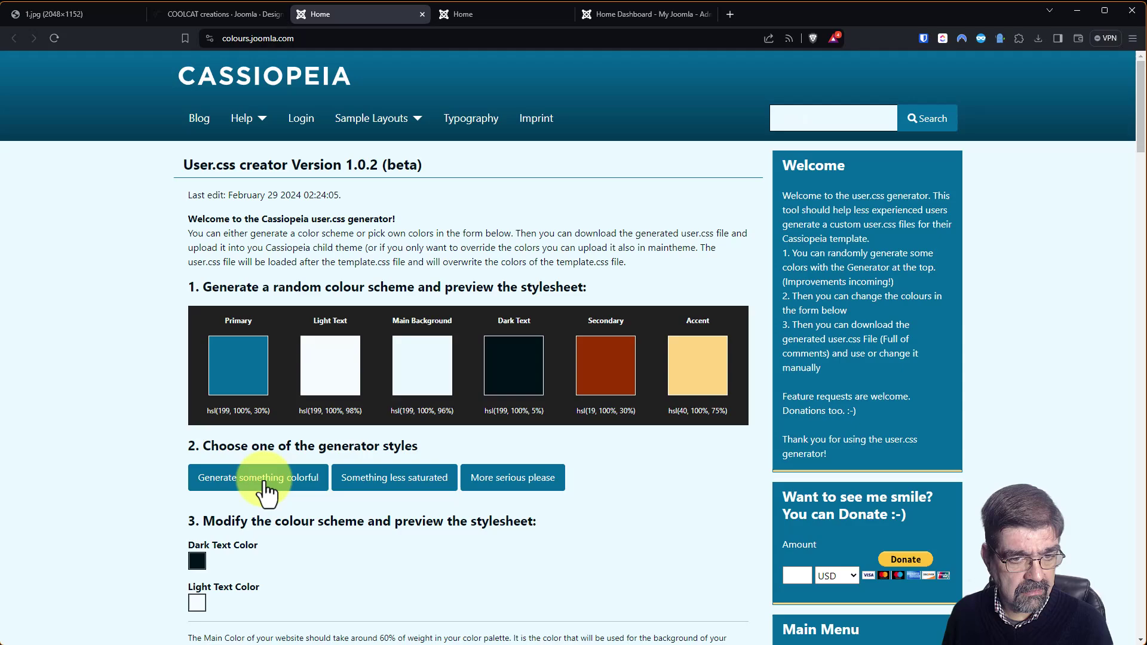
scroll(666, 504, "down", 8)
scroll(661, 512, "down", 3)
scroll(665, 519, "up", 1)
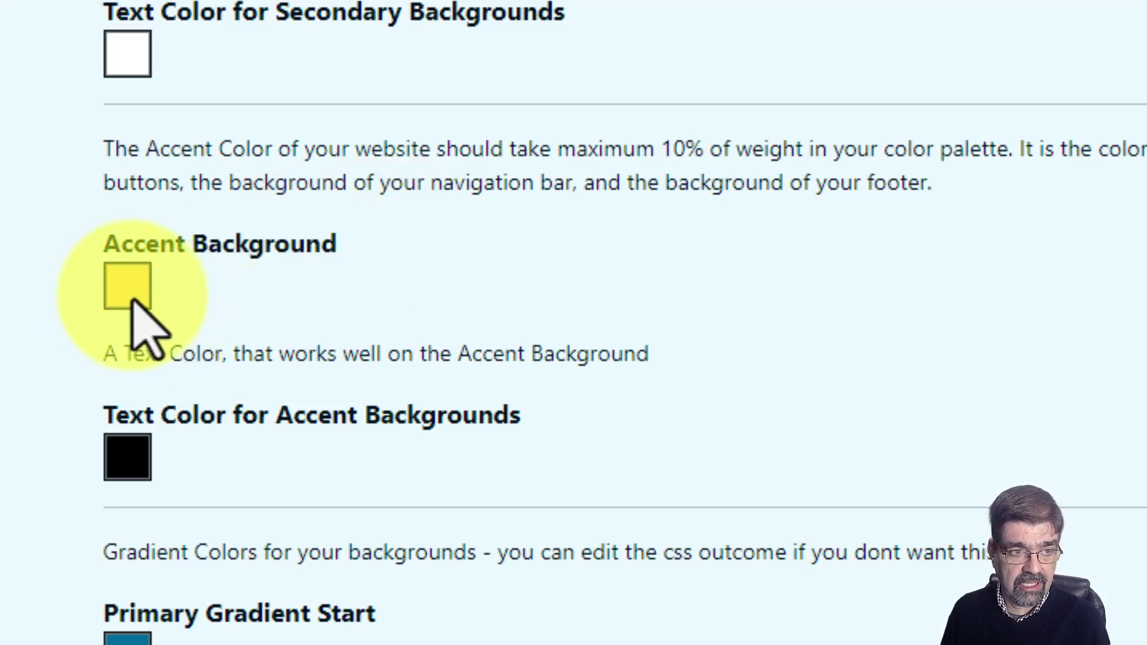
Make the Accent Background colour darker and shift its hue toward green
left_click(123, 293)
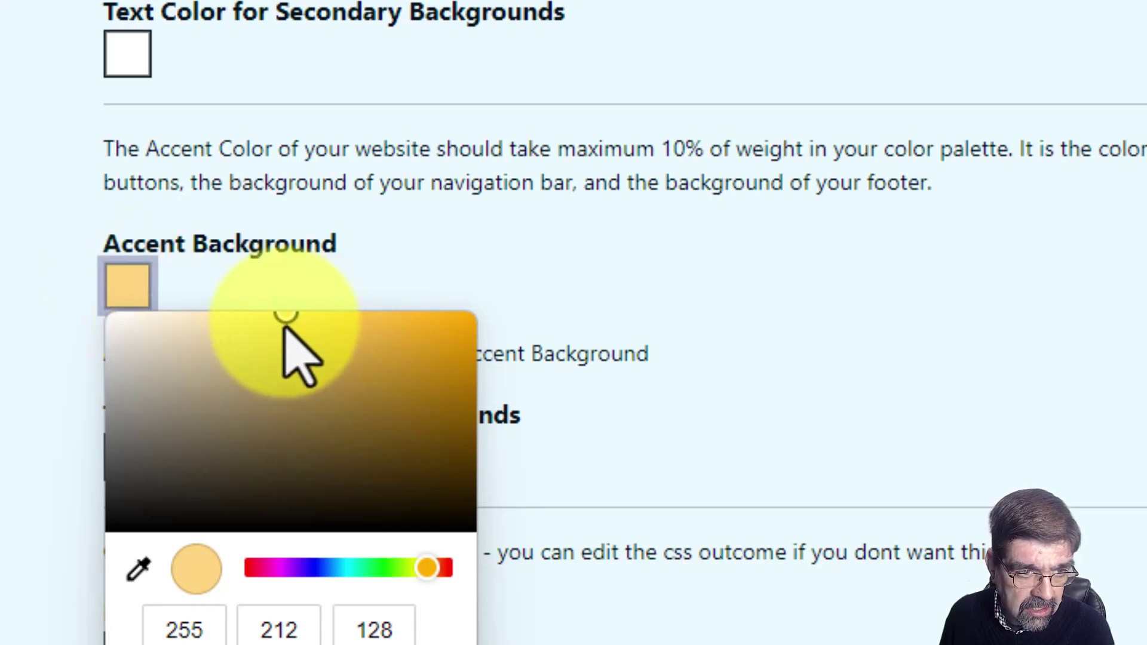
left_click_drag(285, 325, 380, 378)
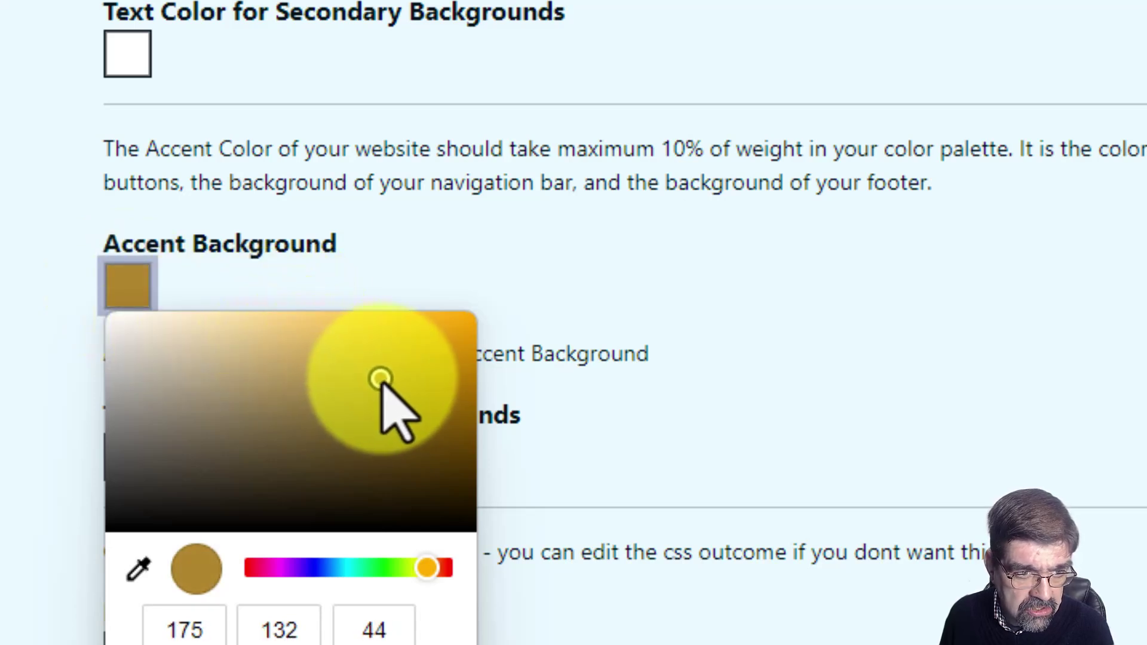
left_click(367, 569)
left_click(757, 428)
scroll(757, 428, "up", 10)
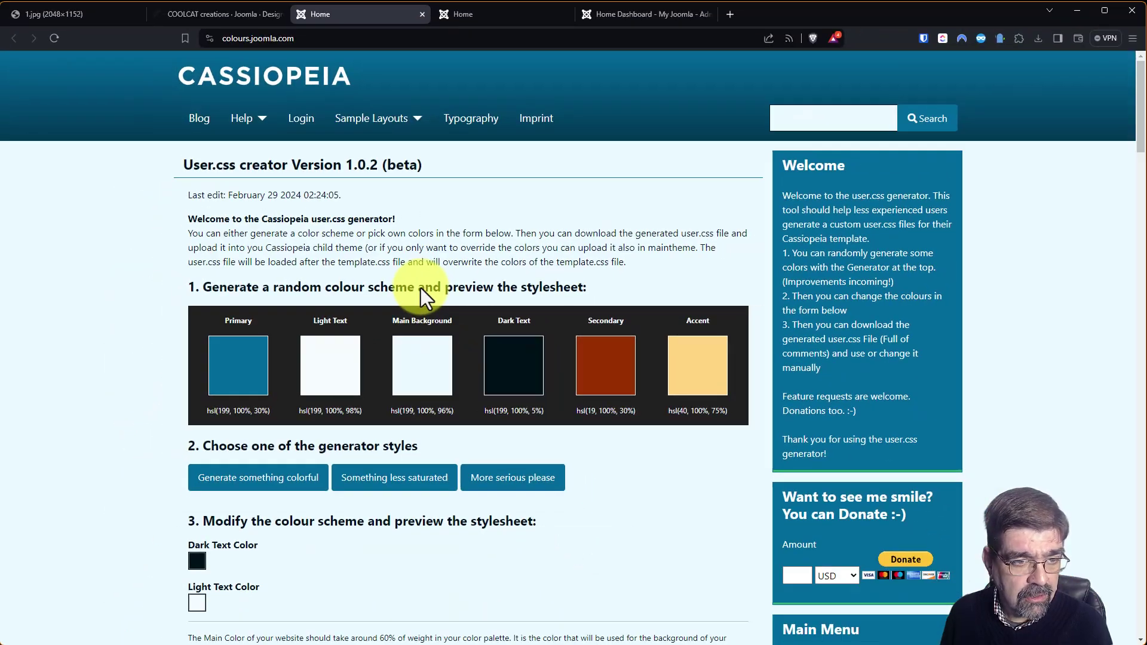
Generate a deep red and pink scheme, save it as user.css, and open the downloaded file
left_click(261, 480)
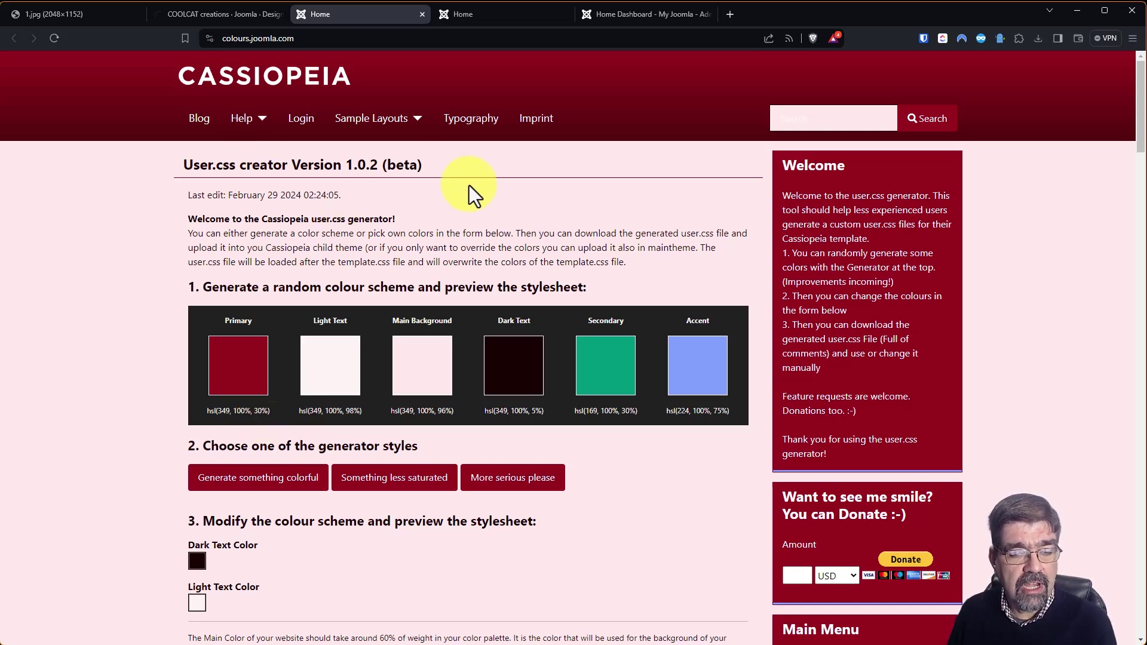
scroll(472, 174, "down", 15)
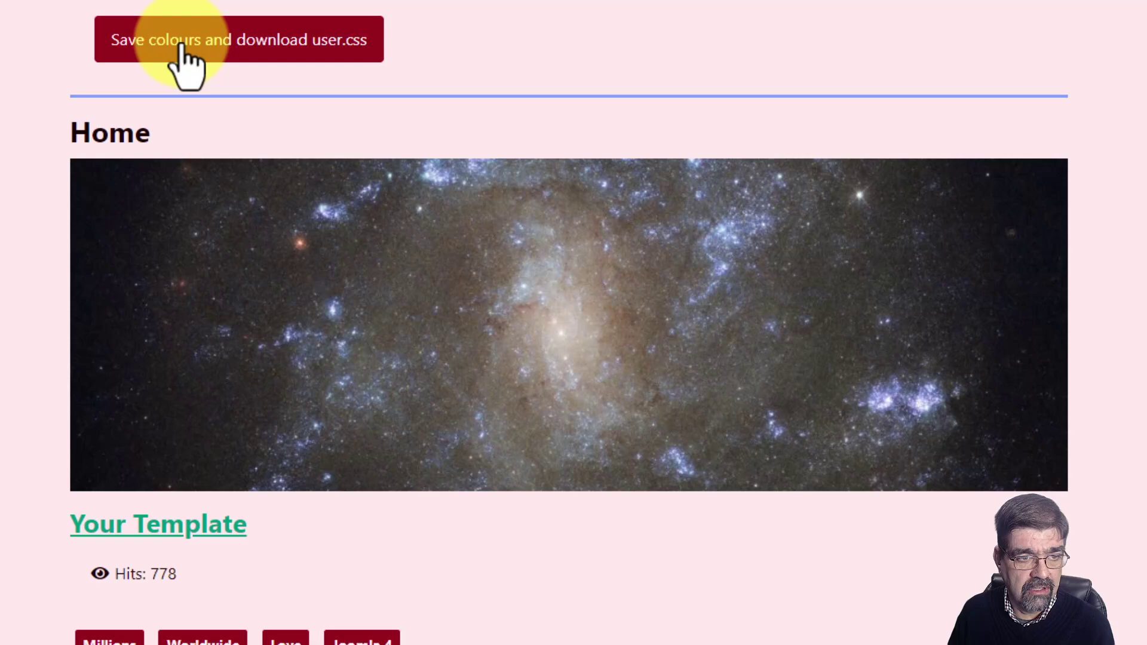
left_click(185, 59)
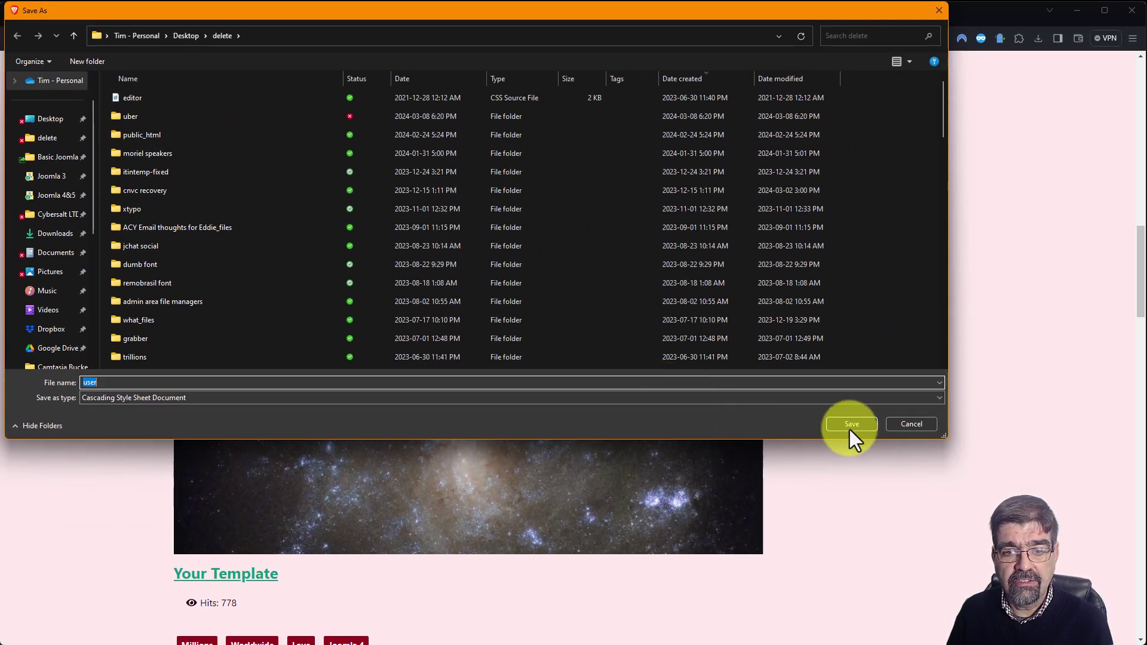
left_click(849, 428)
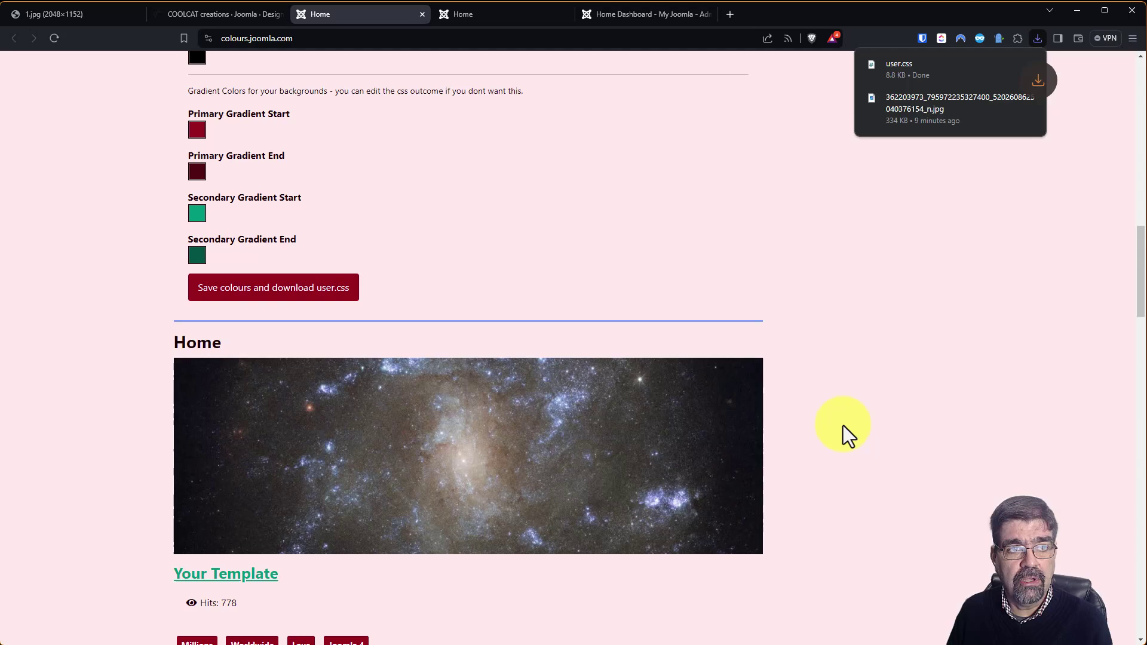
left_click(935, 58)
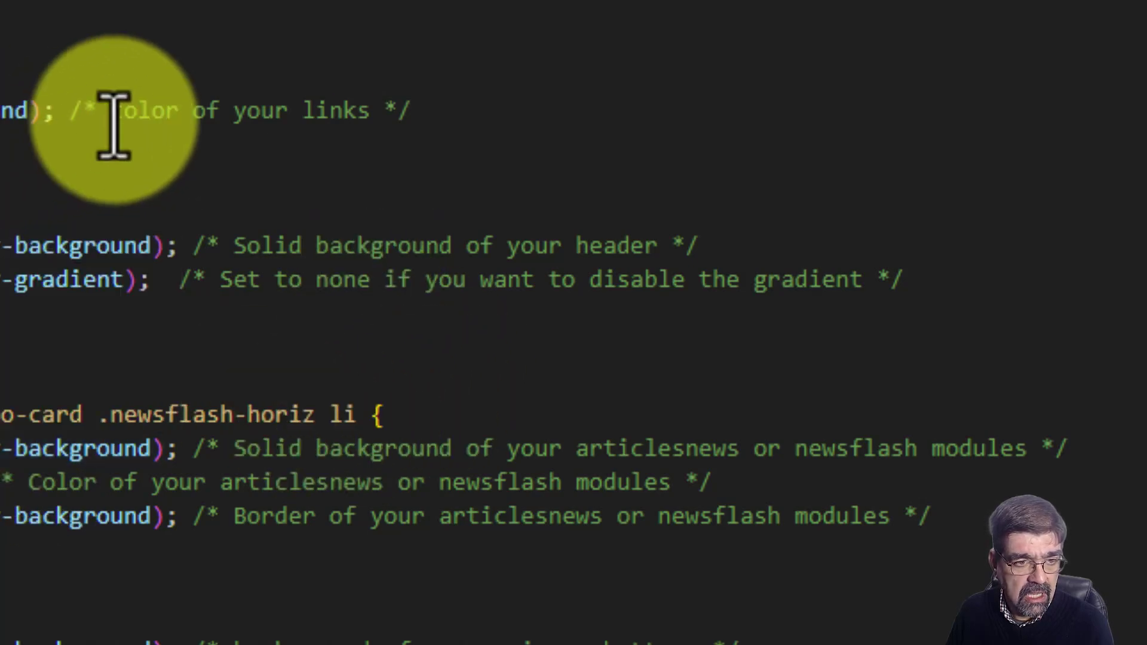
Select the entire user.css stylesheet in VS Code for copying, then minimise the editor
key("ctrl+a")
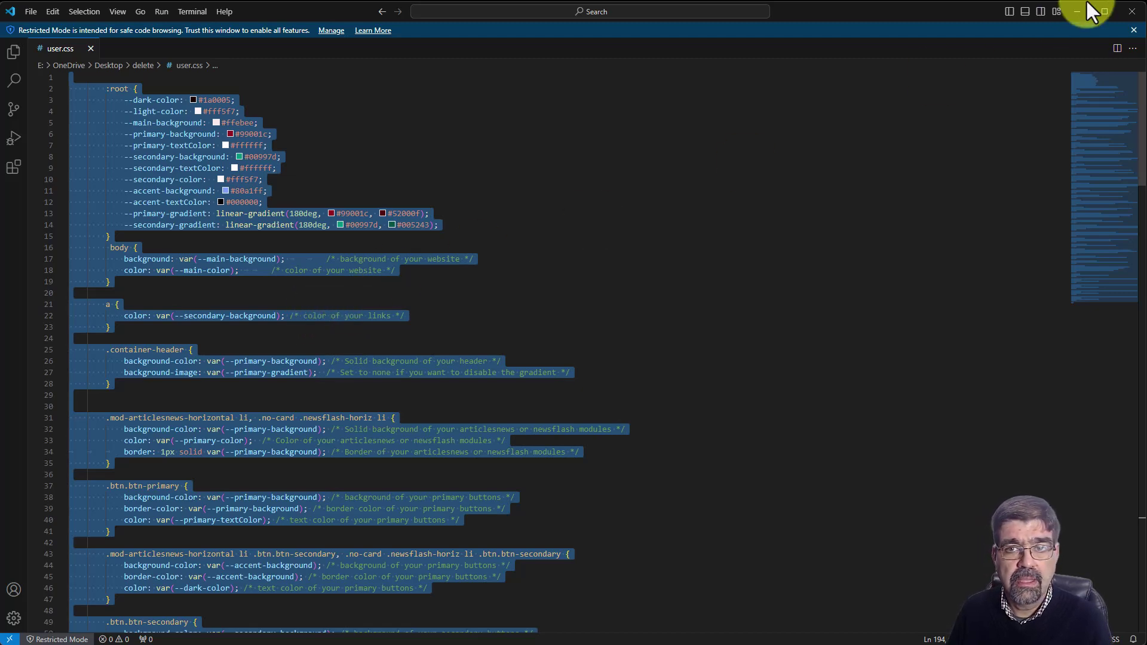
left_click(1076, 12)
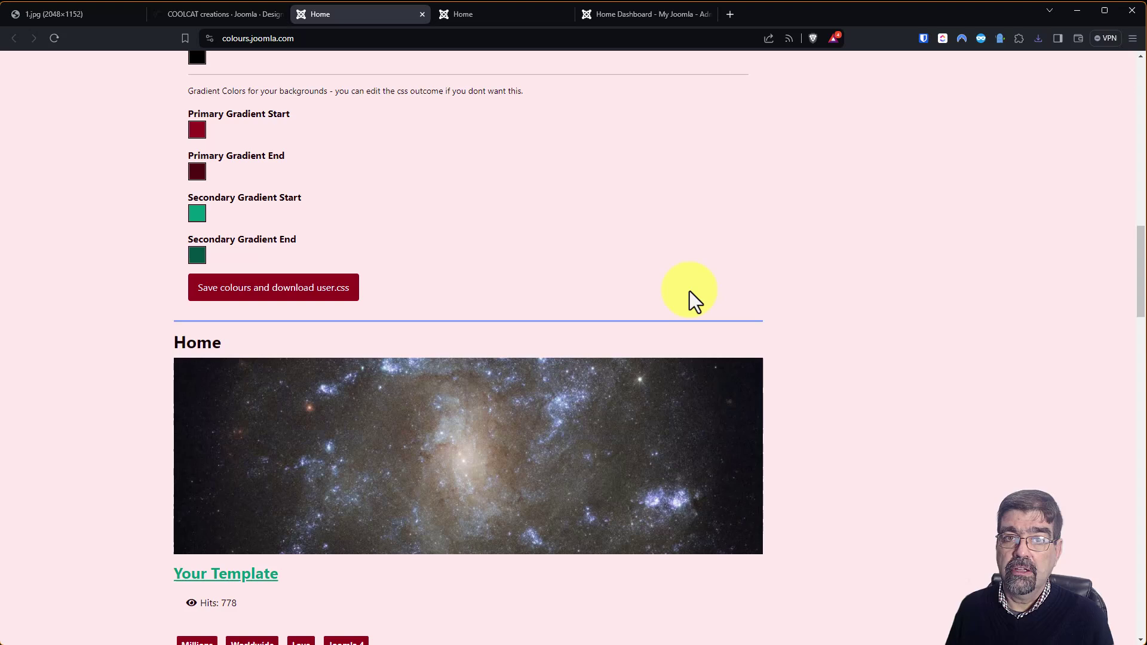
Open the Joomla administrator Home Dashboard and switch it from dark mode to light mode
left_click(486, 15)
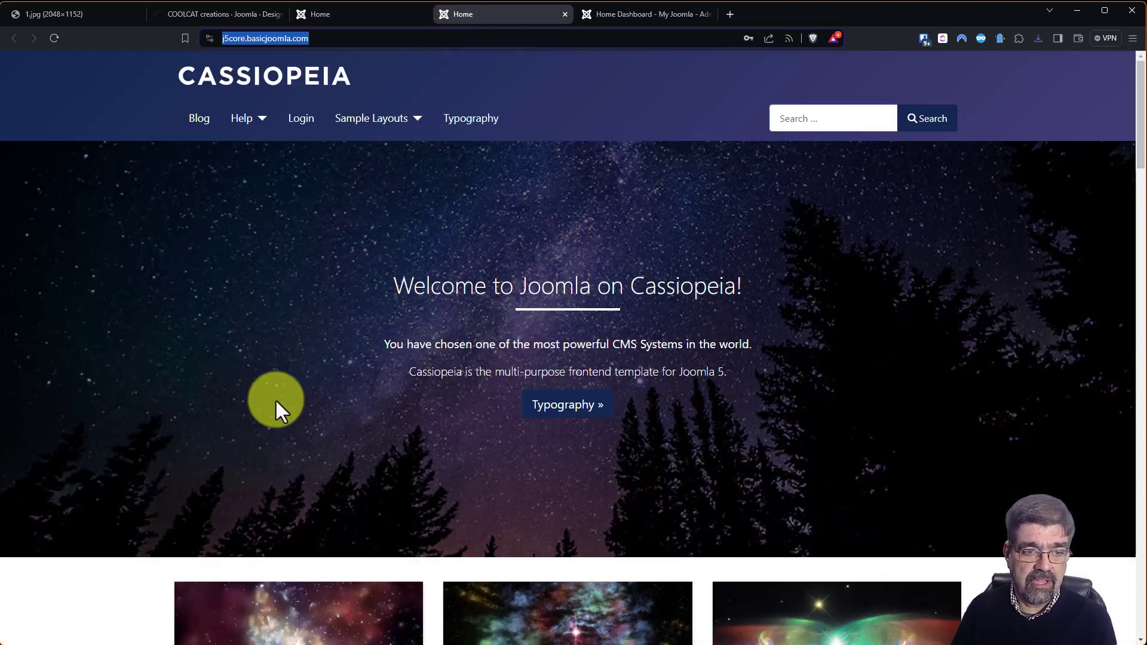
scroll(410, 487, "down", 5)
scroll(413, 496, "up", 5)
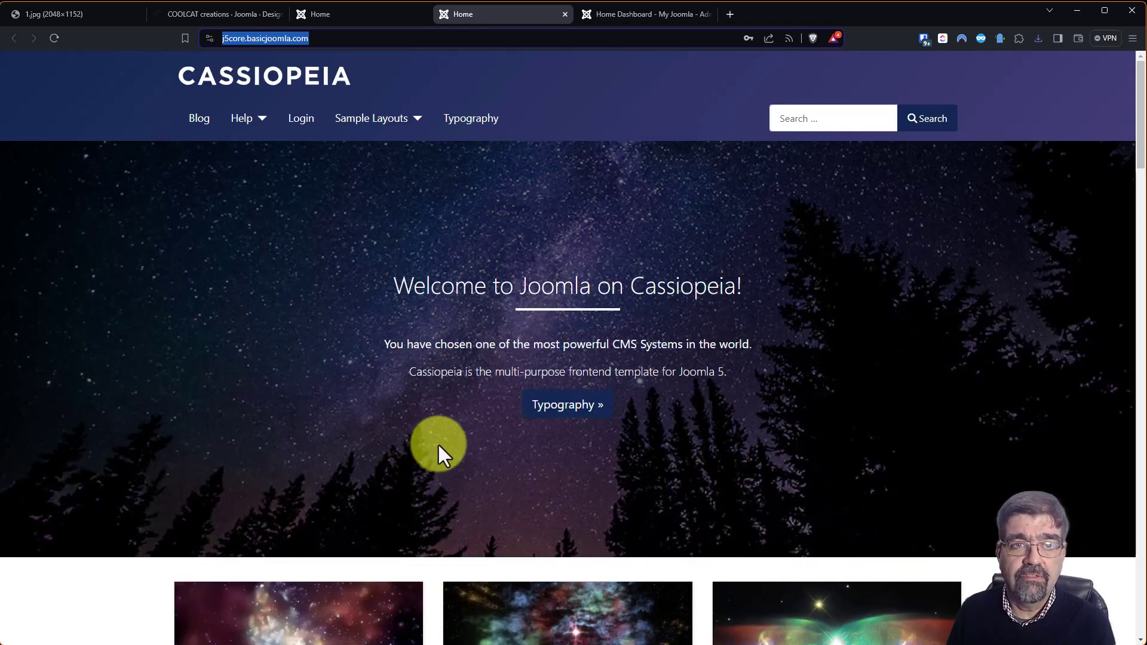
left_click(633, 13)
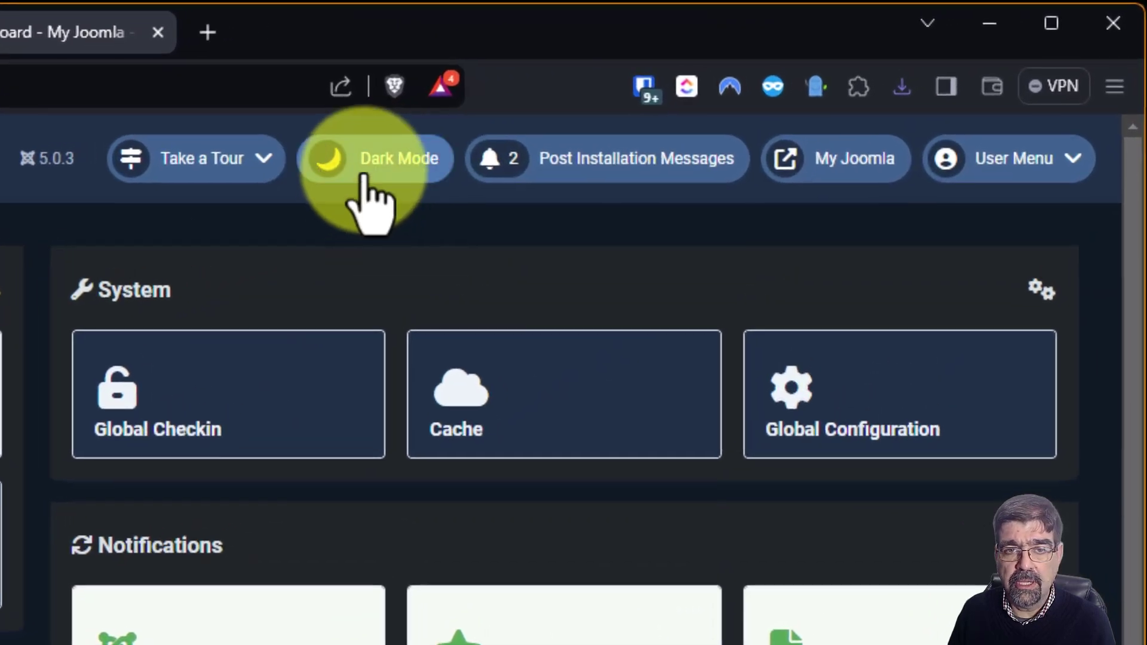
left_click(492, 144)
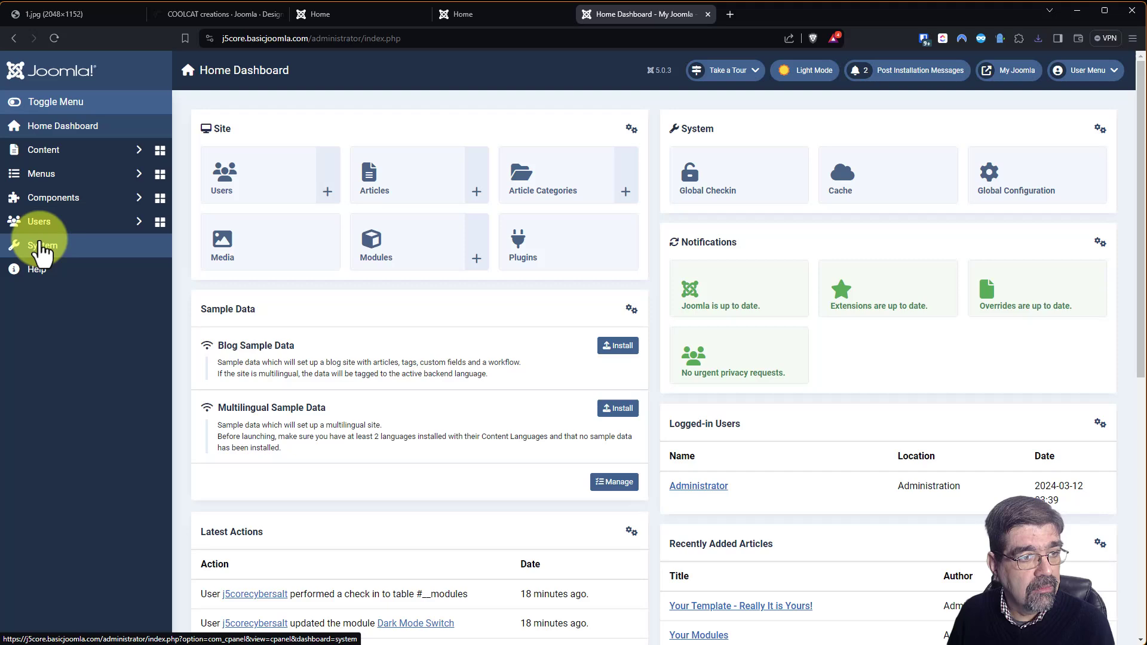
Open Cassiopeia's template files via System > Site Templates and expand its media css folder
left_click(45, 245)
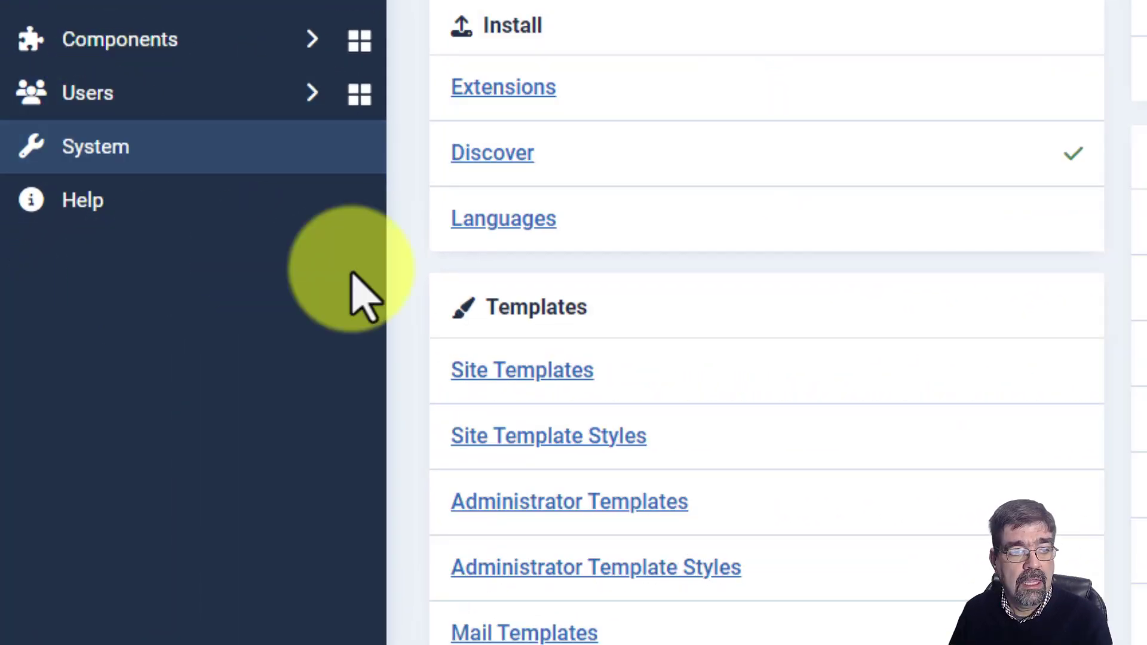
left_click(518, 381)
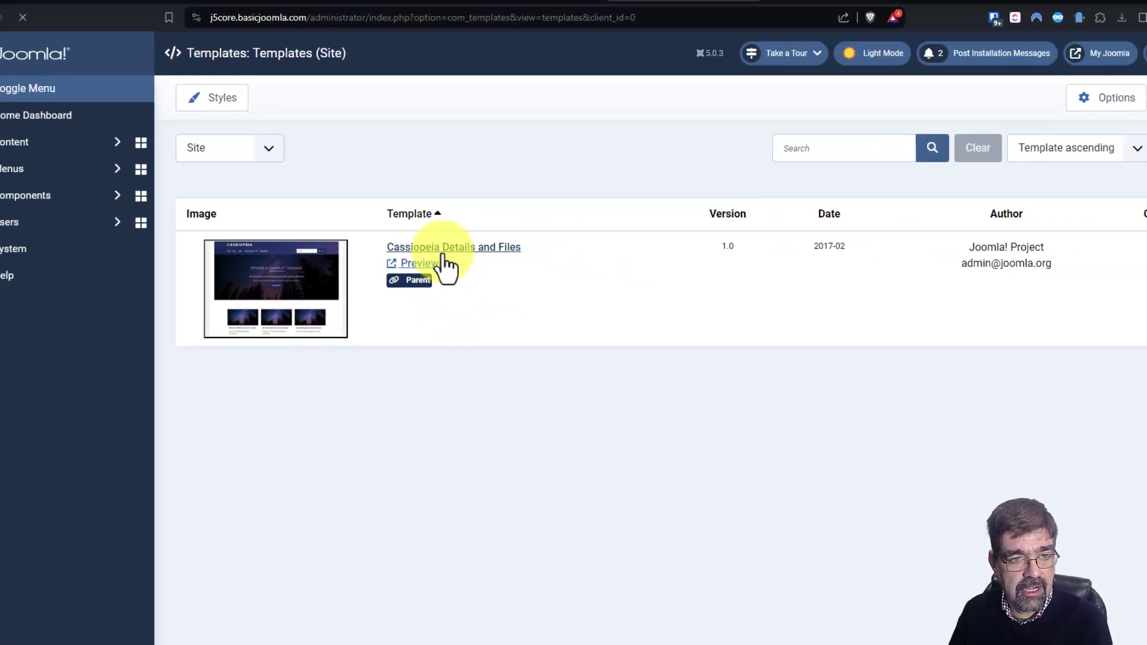
left_click(565, 291)
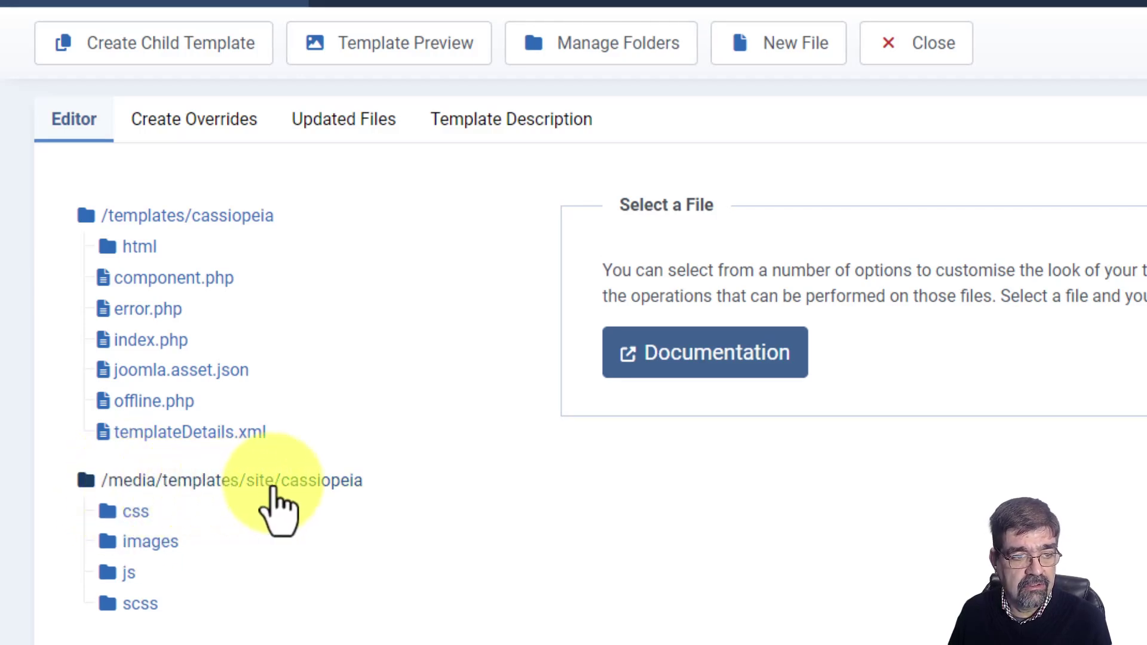
left_click(133, 514)
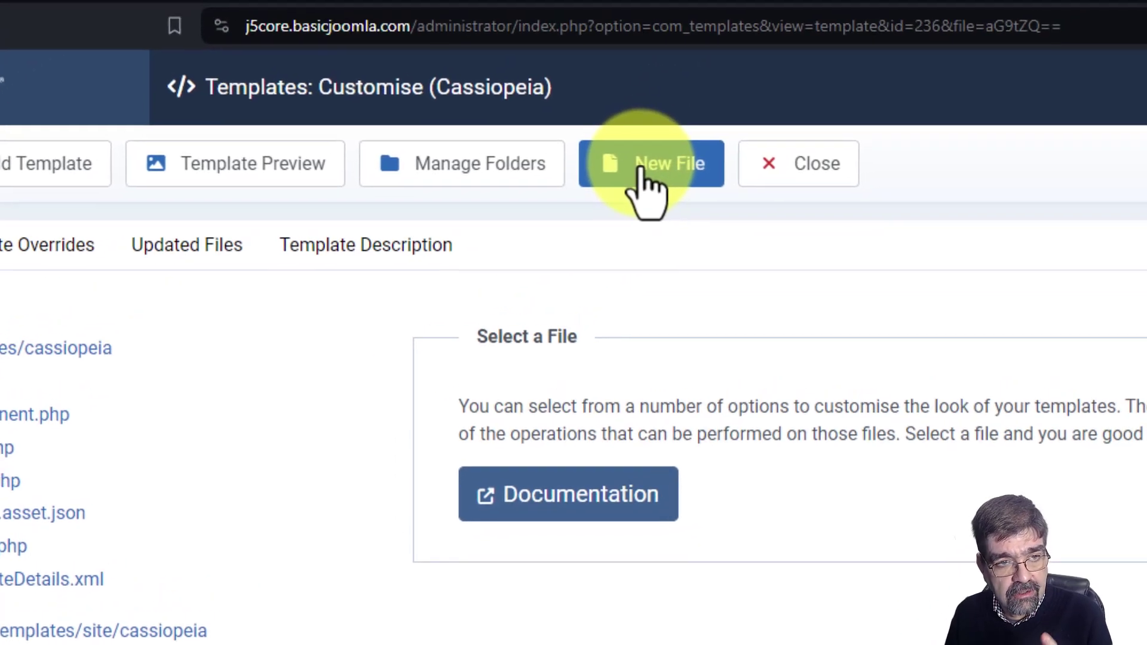
Add a new file named 'user' of type .css inside /media/templates/site/cassiopeia/css
left_click(777, 47)
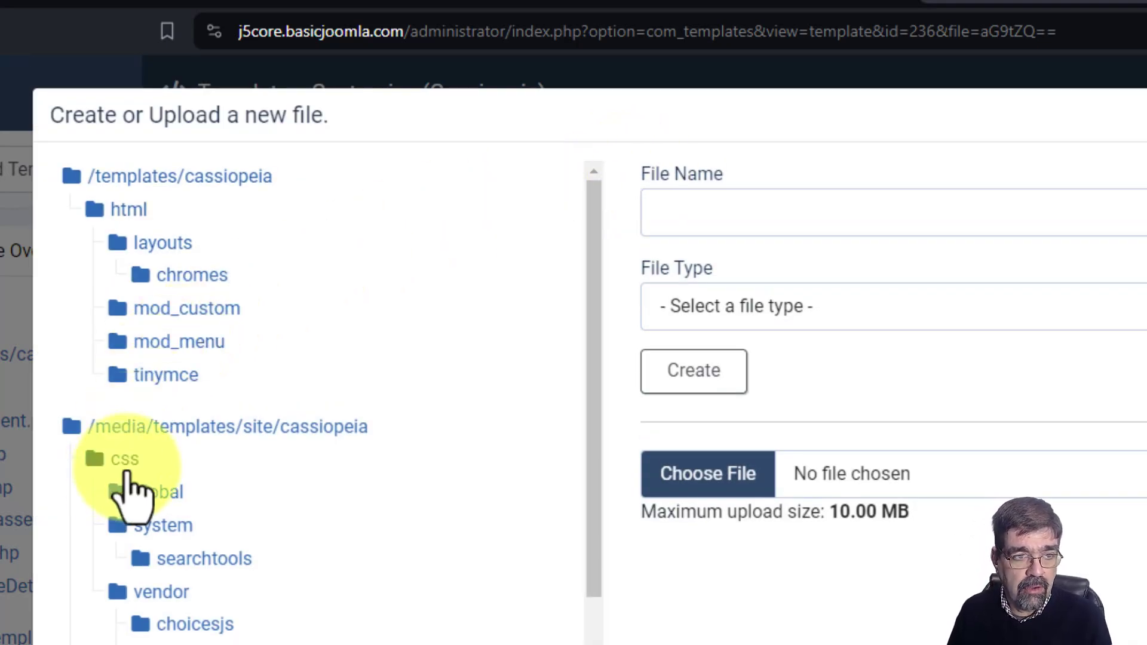
left_click(122, 460)
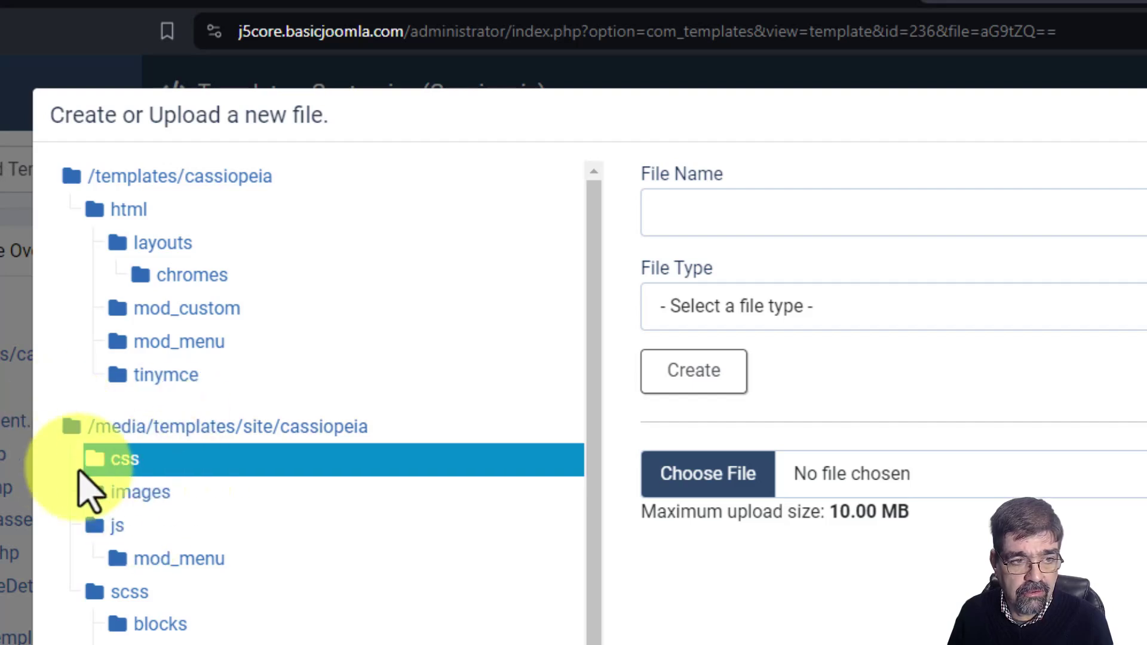
left_click(705, 219)
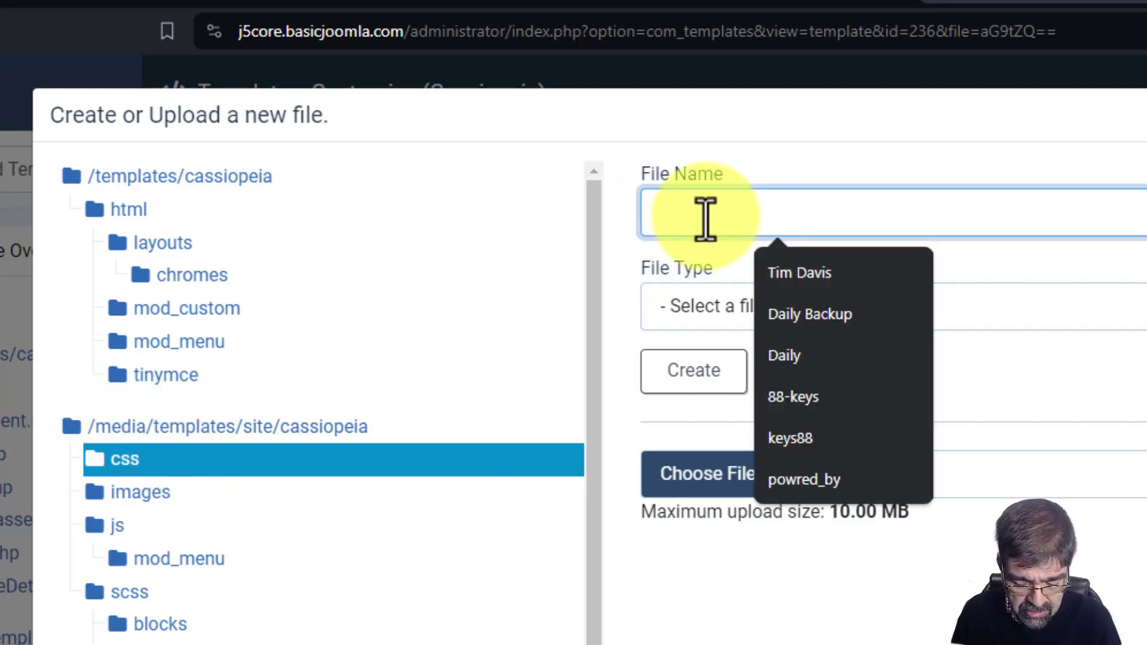
type("user")
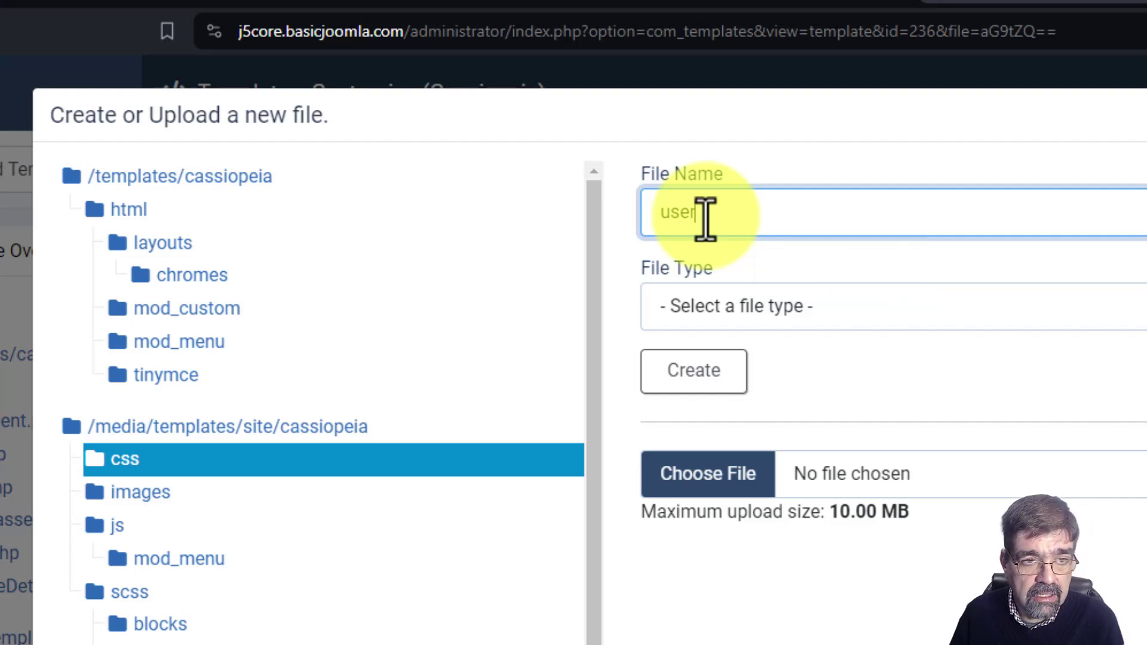
left_click(661, 299)
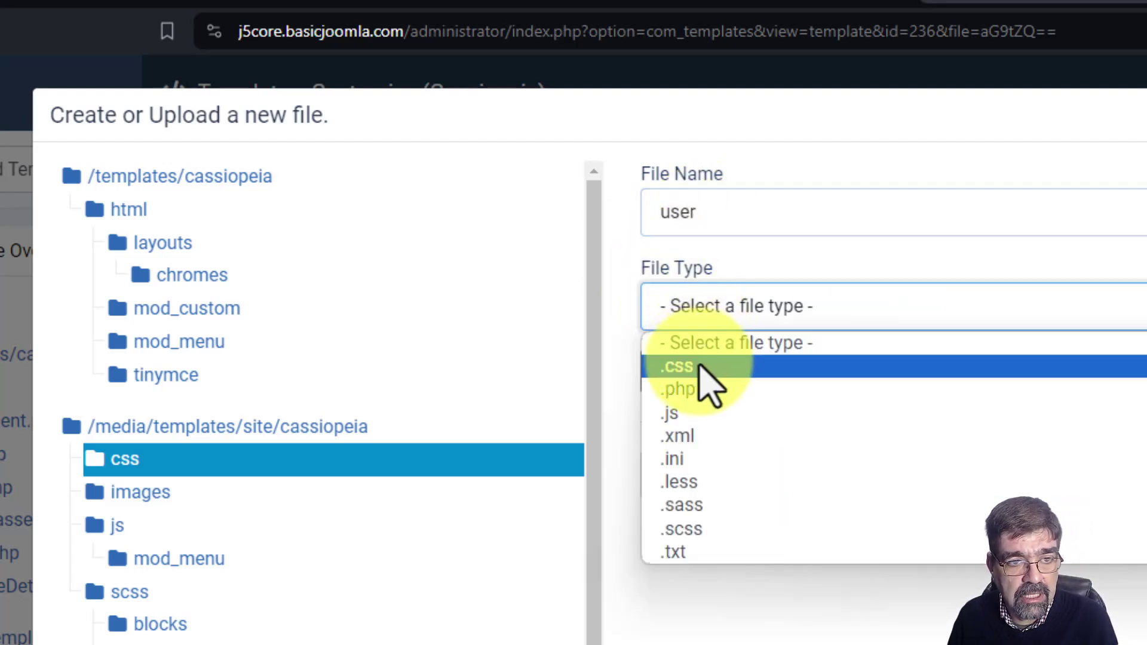
left_click(704, 366)
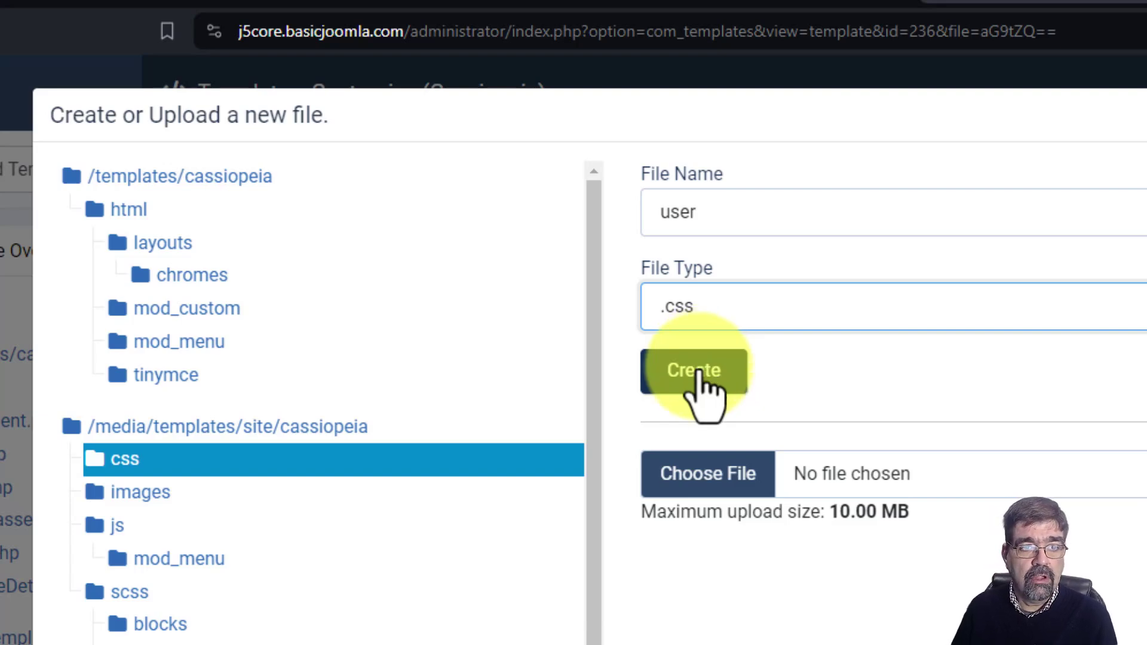
left_click(698, 374)
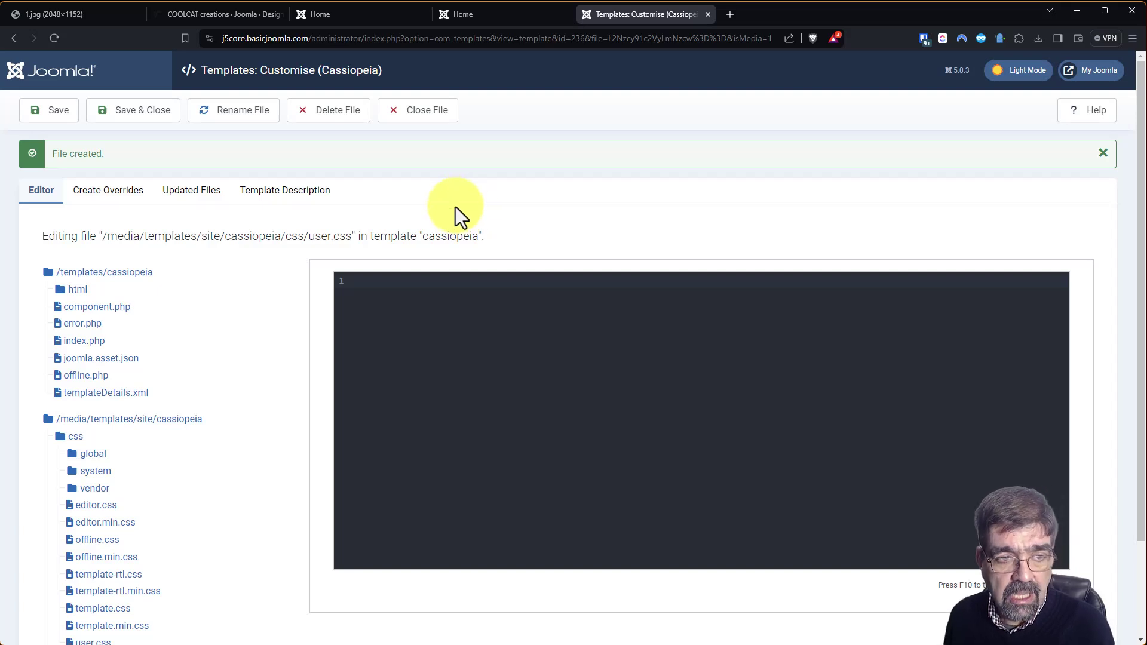
Paste the copied 194-line colour-scheme stylesheet into the empty user.css and save it
left_click(419, 283)
key("ctrl+v")
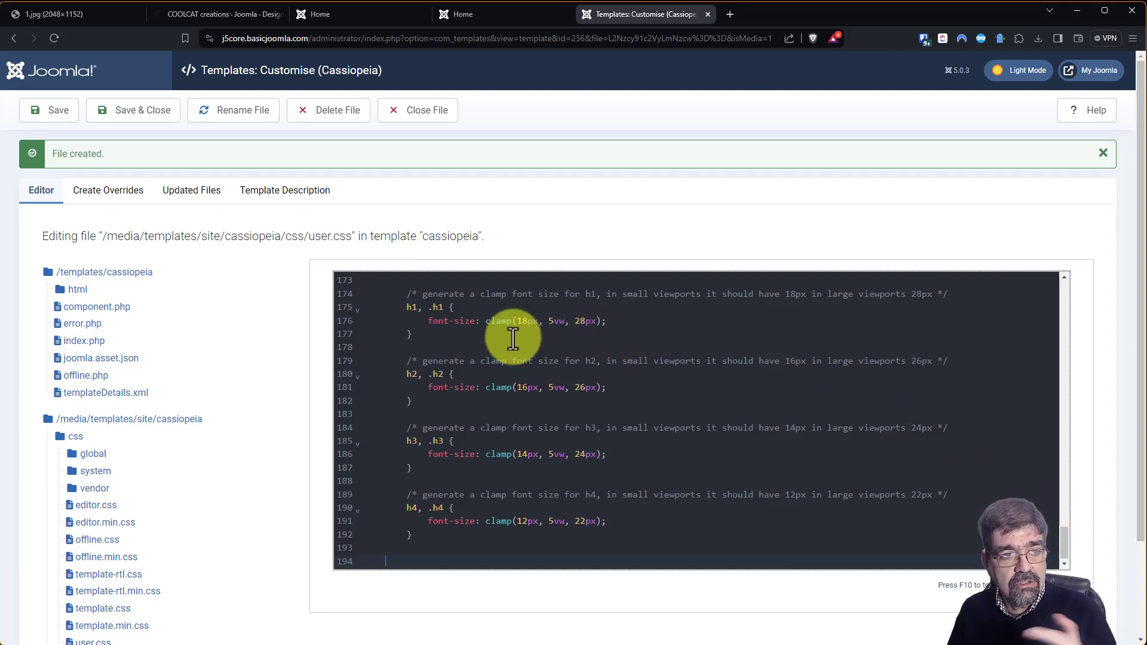
left_click(43, 119)
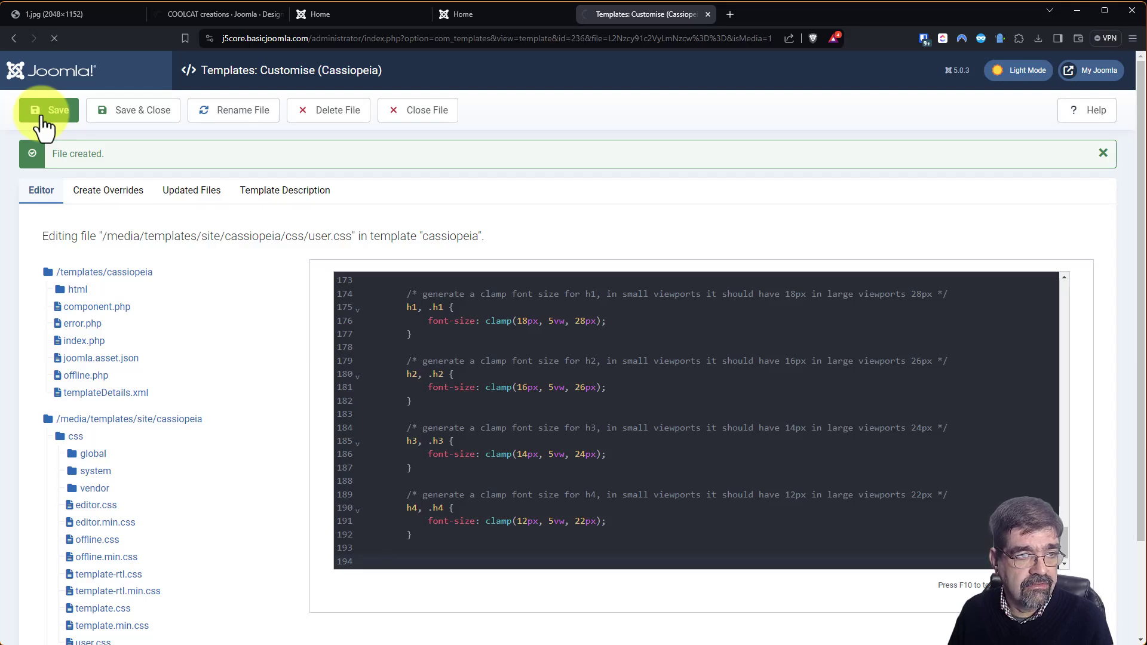
Reload the site front page, scroll through the red-and-pink restyle, then return to colours.joomla.com
left_click(491, 17)
left_click(54, 38)
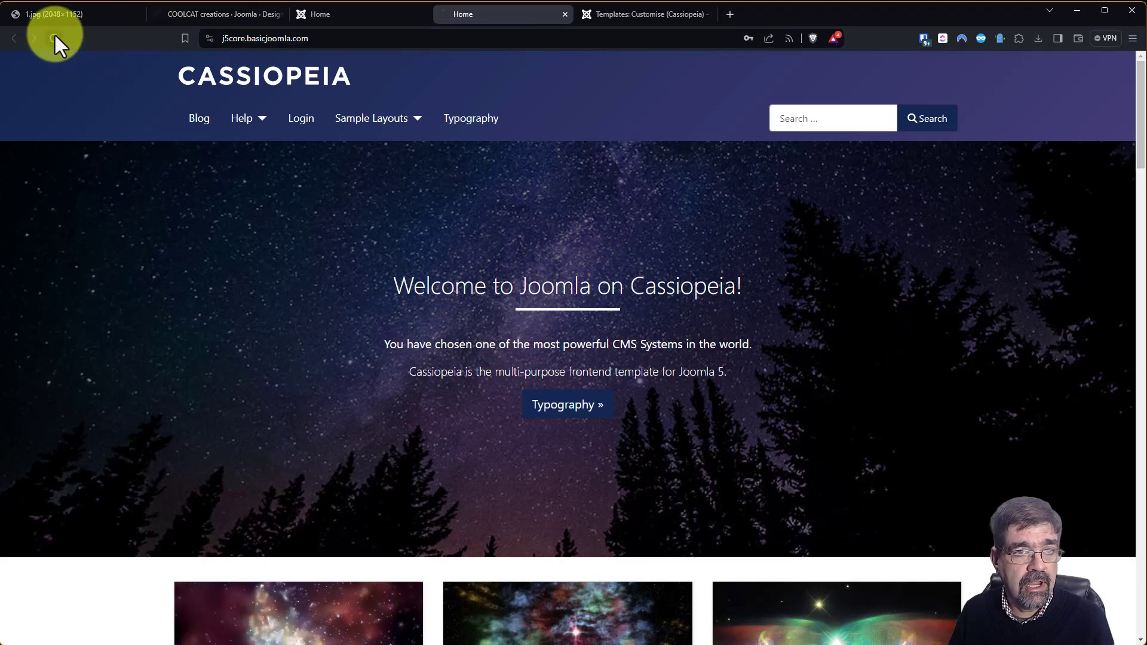
scroll(741, 179, "down", 12)
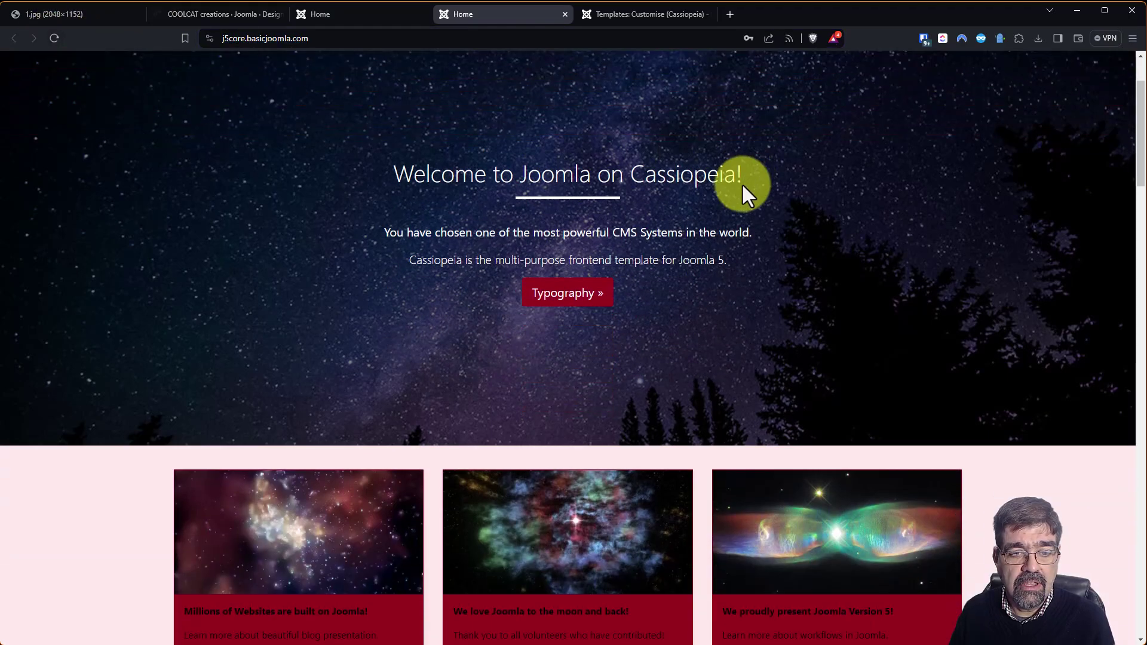
scroll(723, 187, "down", 15)
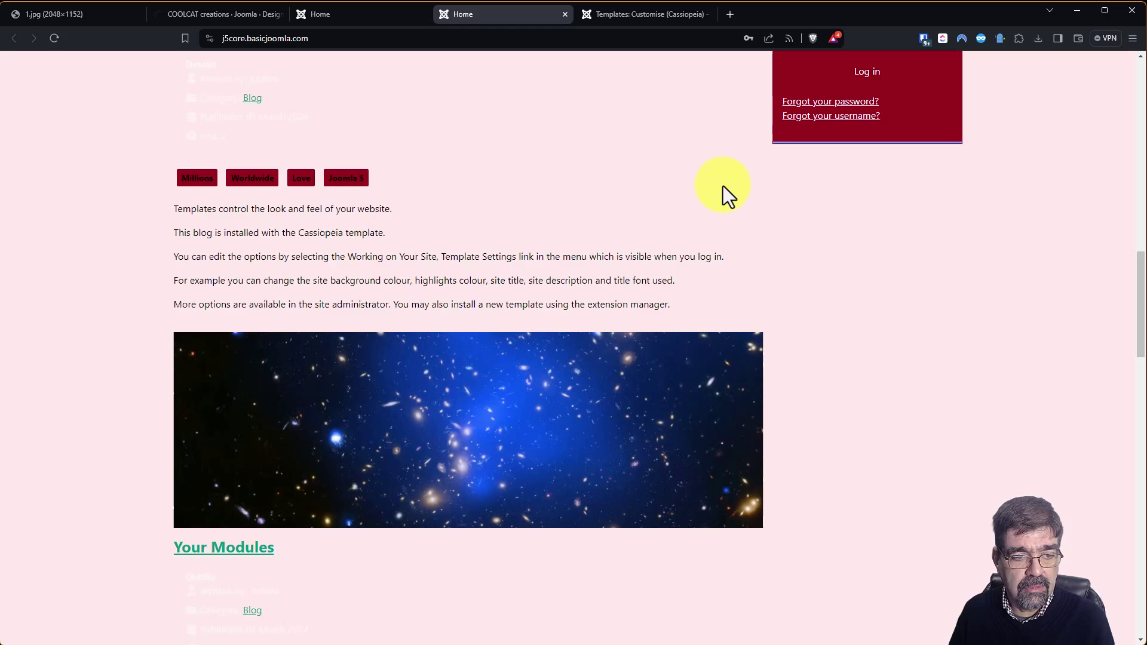
scroll(712, 190, "down", 4)
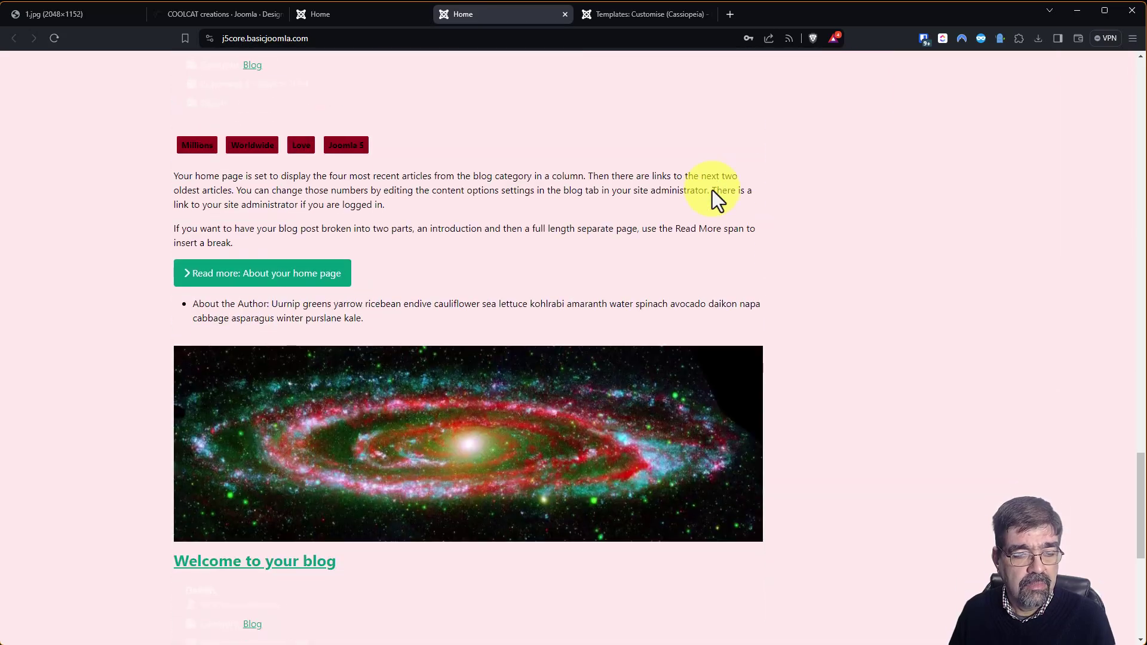
scroll(713, 173, "up", 15)
scroll(710, 162, "up", 6)
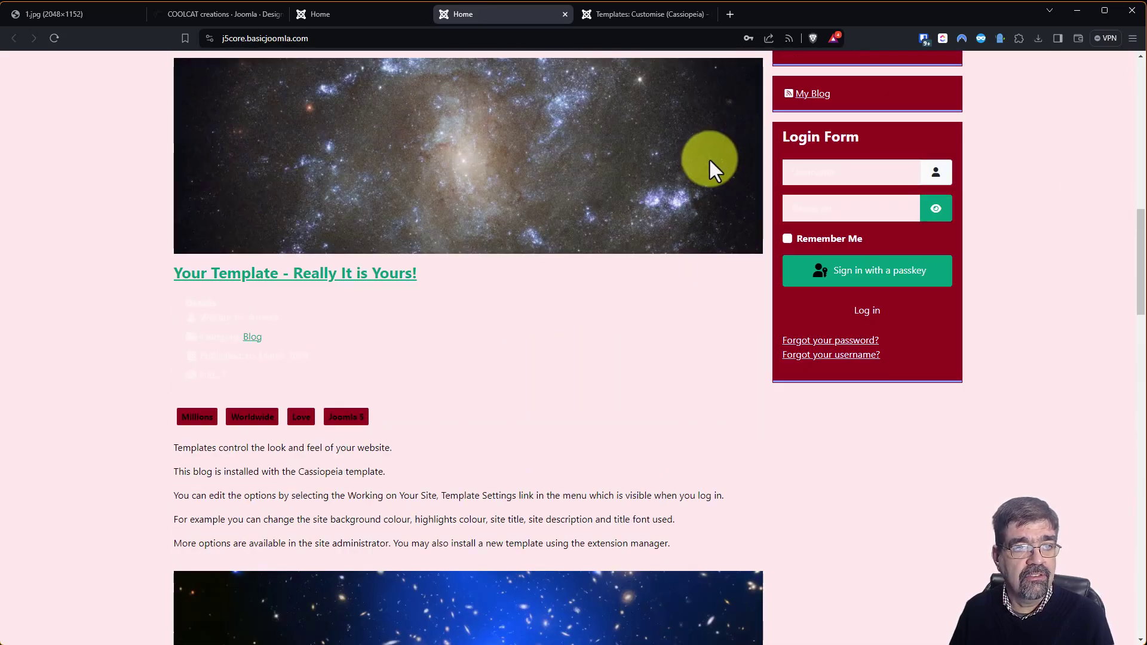
left_click(374, 13)
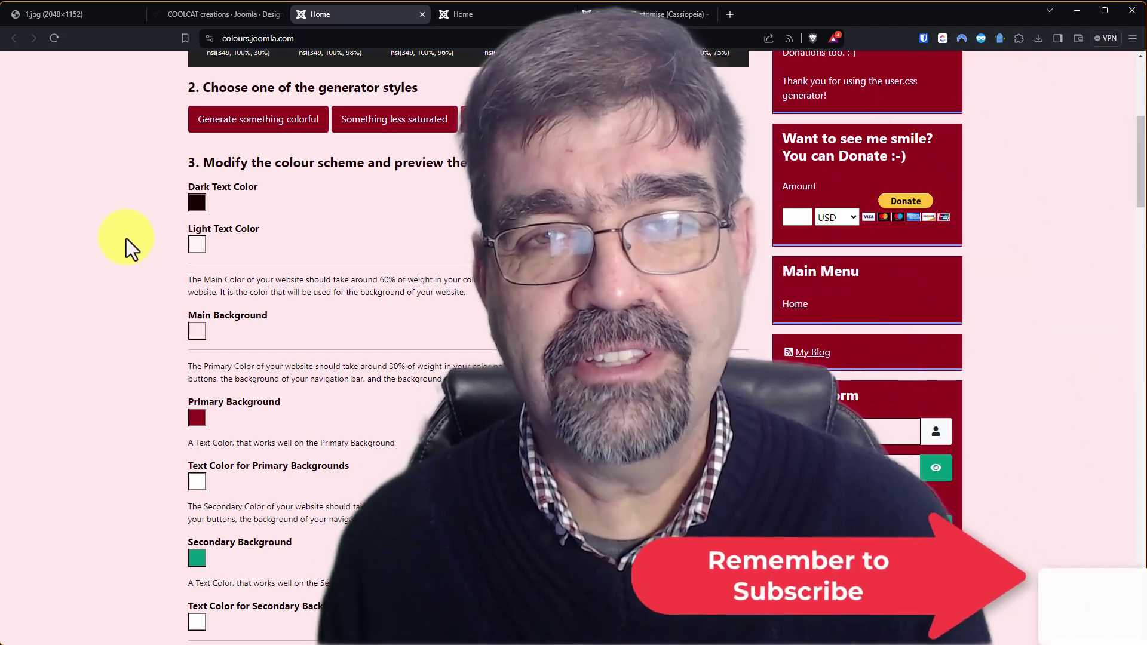